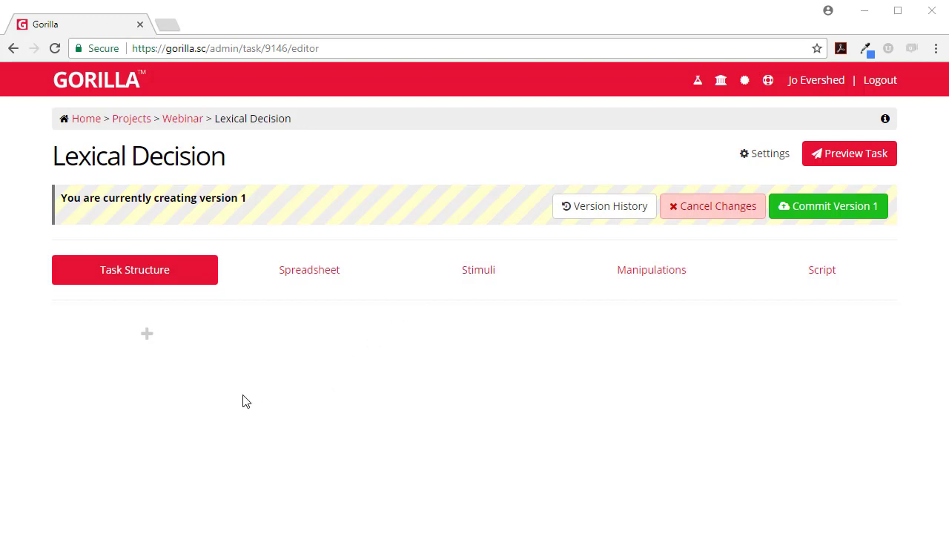
# - Create two displays in the task structure, named "instructions" and "task"
pyautogui.click(147, 334)
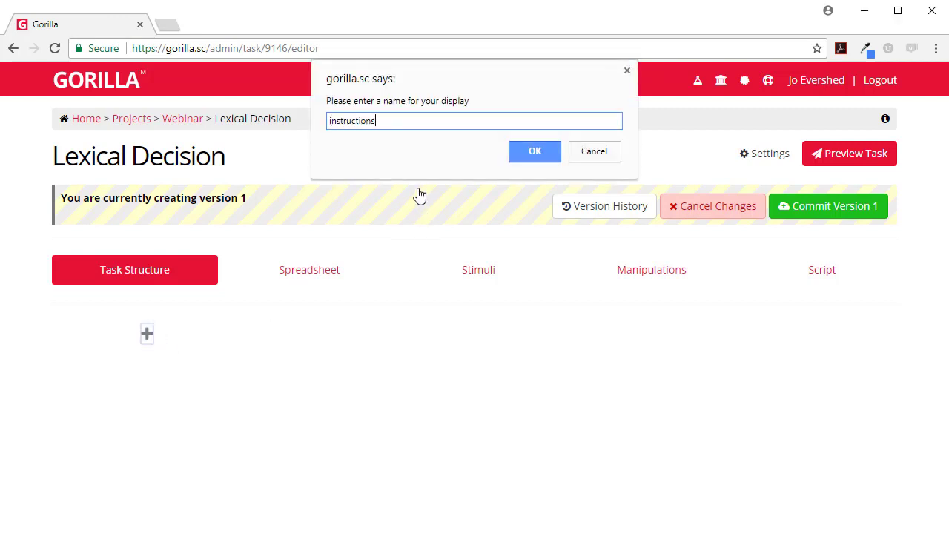
pyautogui.press('Return')
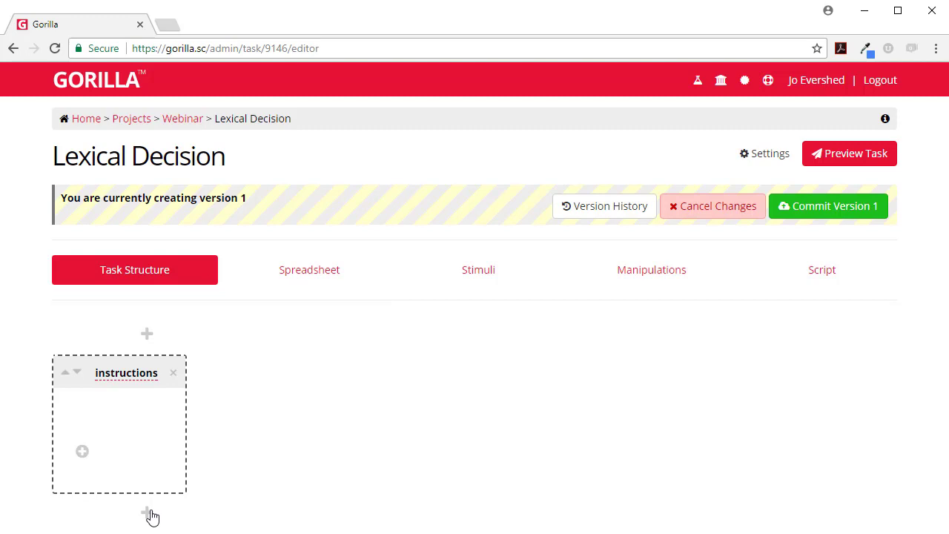
pyautogui.click(147, 514)
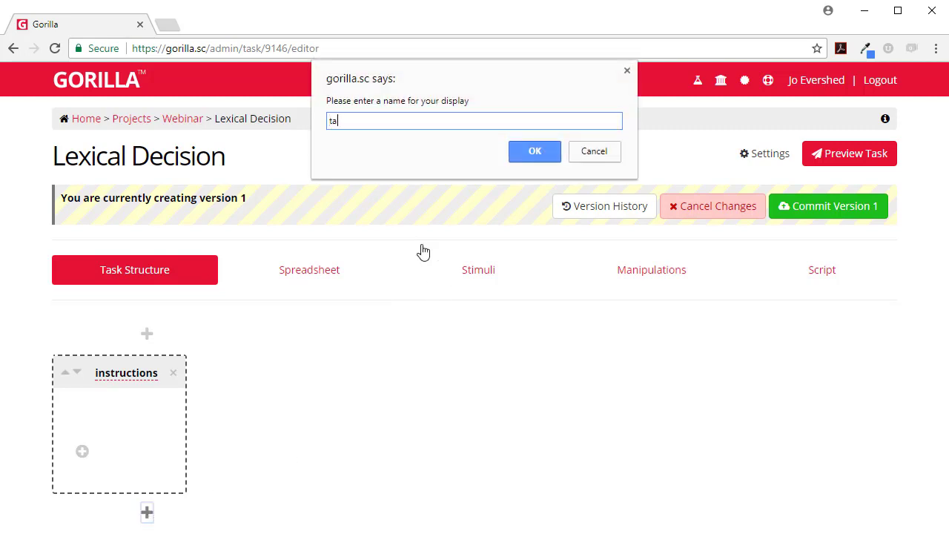
pyautogui.write('task')
pyautogui.press('Return')
# - Add a Rich Text screen to the instructions display reading "# Instructions" and "Do the task. Categorise the word shown by clicking on the buttons."
pyautogui.scroll(-2, 515, 418)
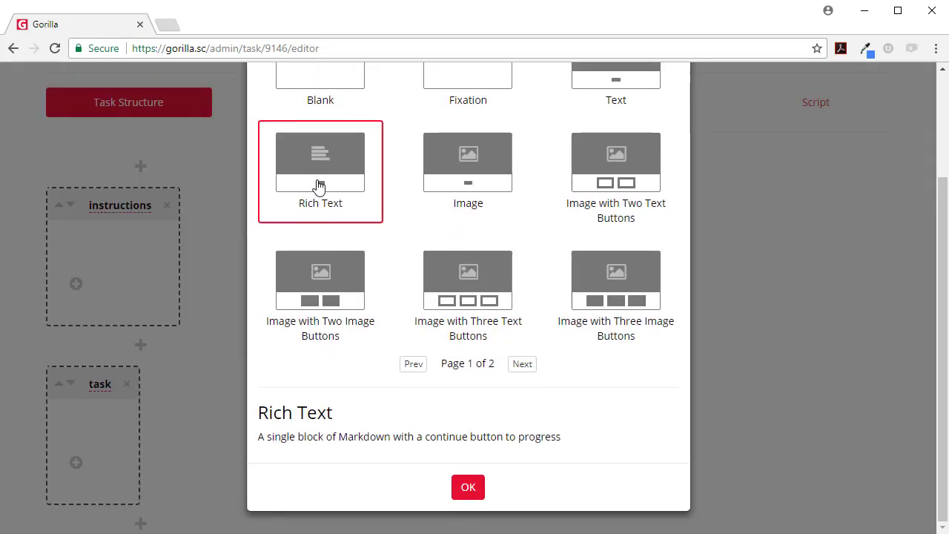
pyautogui.click(469, 487)
pyautogui.click(121, 303)
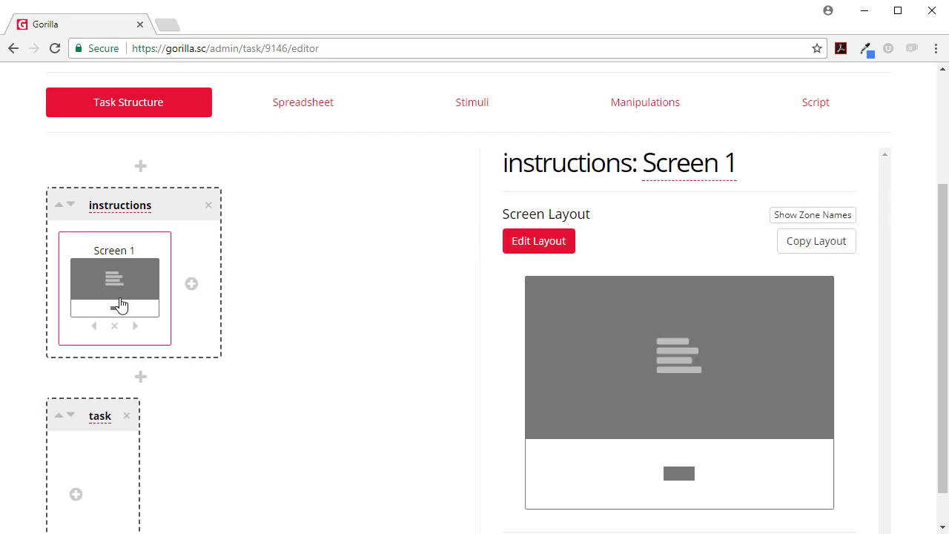
pyautogui.click(662, 343)
pyautogui.click(319, 333)
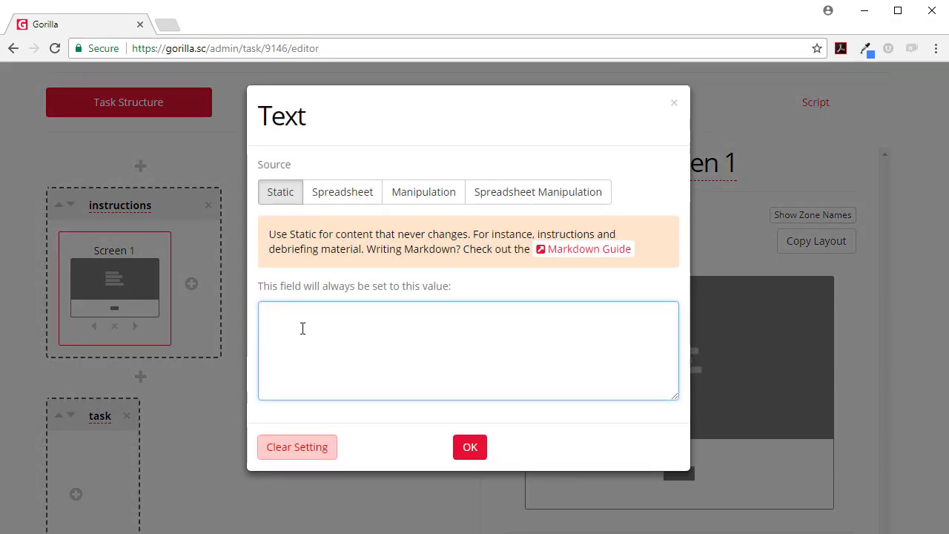
pyautogui.write('# Instructions Do the task. Categorise the word shown by cl')
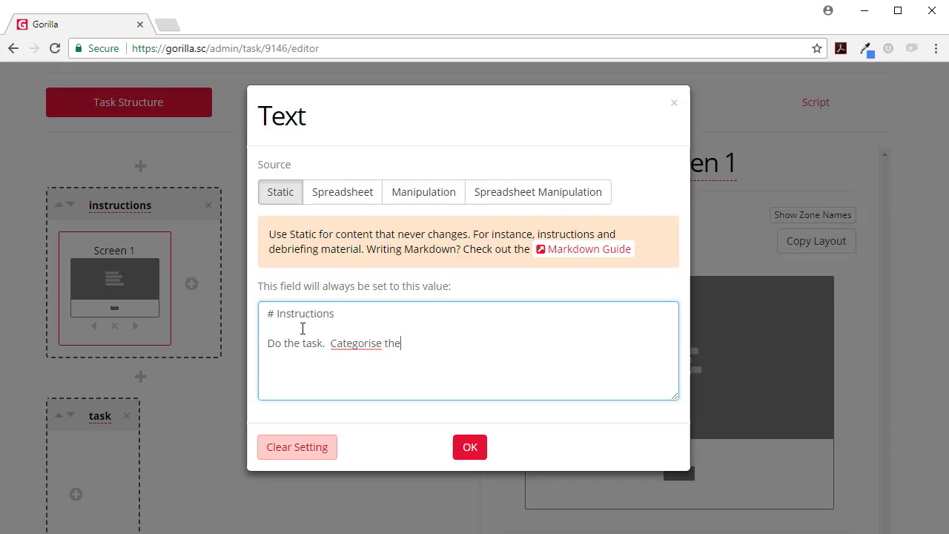
pyautogui.write('icking on the buttons.')
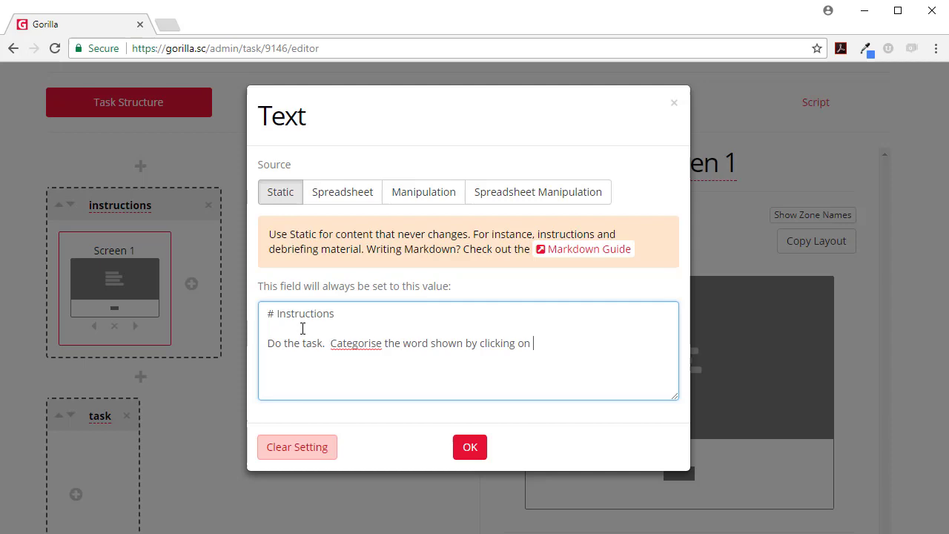
pyautogui.click(470, 446)
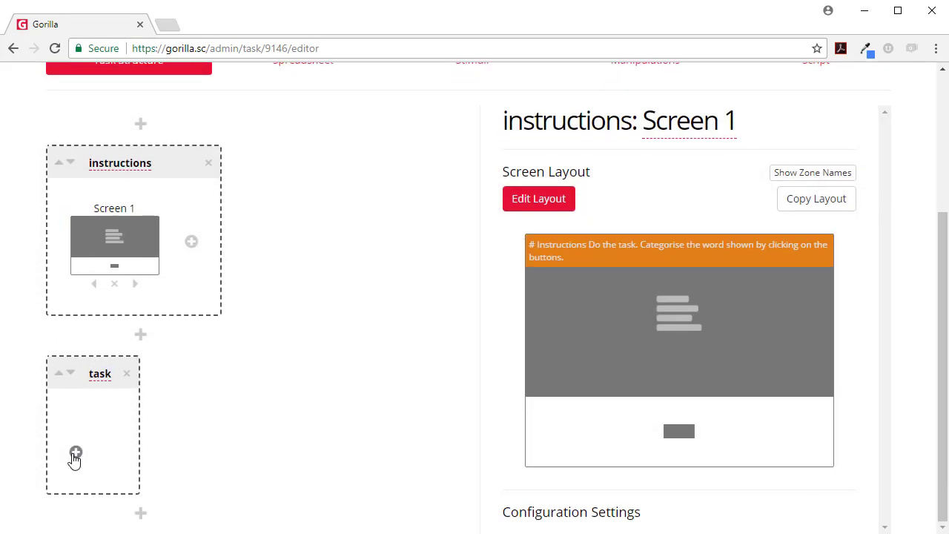
# - Add a first screen to the task display using the Fixation template
pyautogui.click(76, 453)
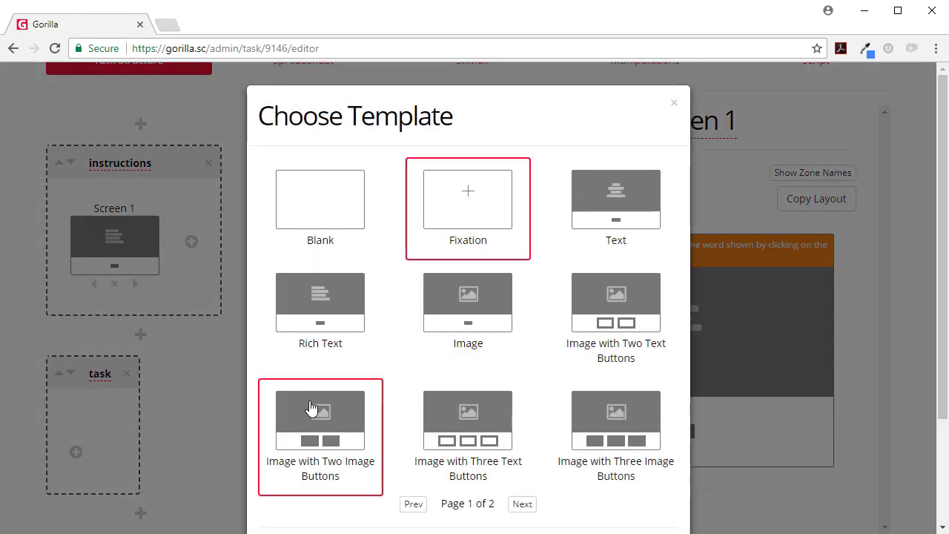
pyautogui.scroll(-3, 441, 489)
pyautogui.click(468, 486)
# - Add a second screen to the task display using the Image with Two Text Buttons template
pyautogui.click(192, 453)
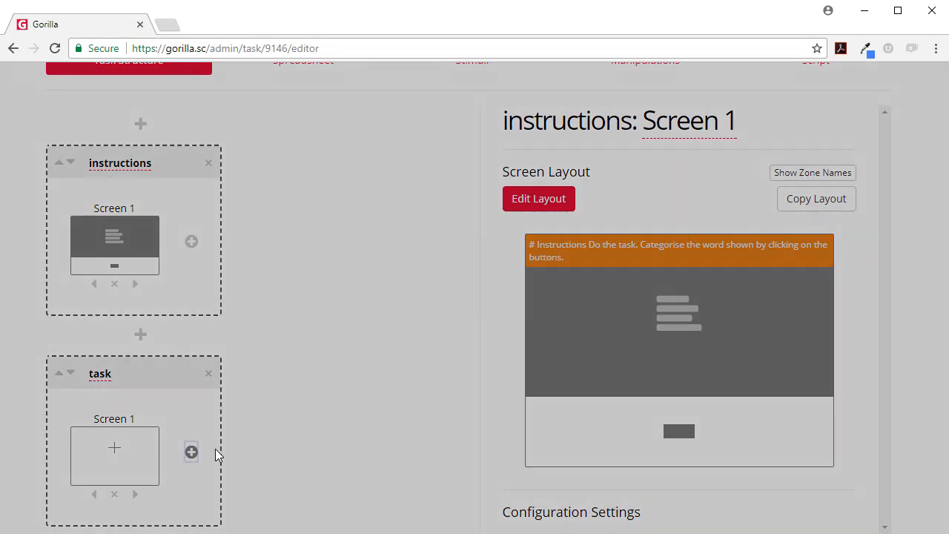
pyautogui.click(573, 213)
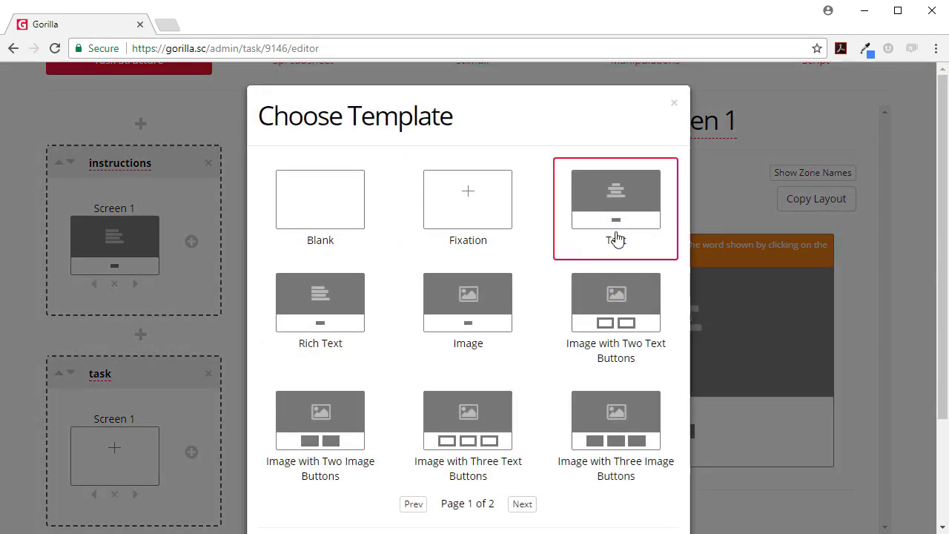
pyautogui.scroll(-3, 555, 452)
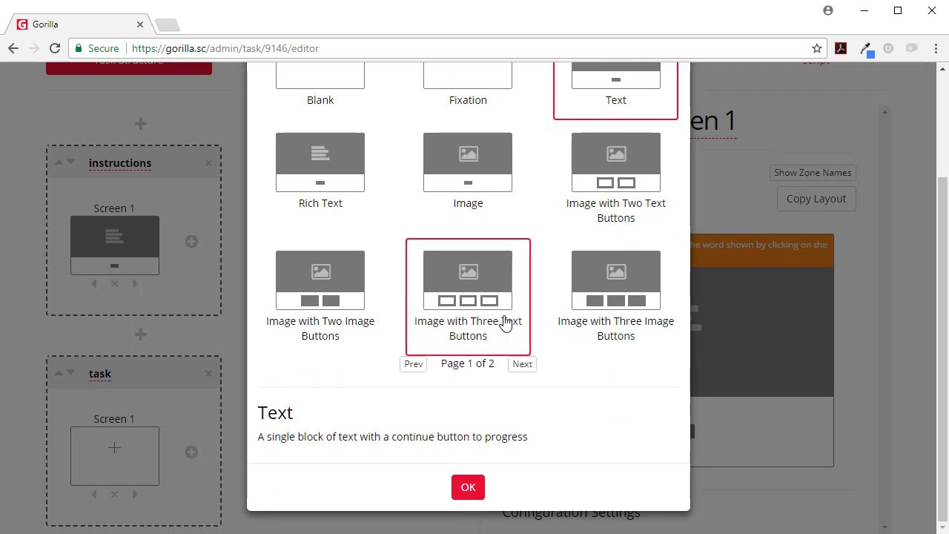
pyautogui.scroll(1, 630, 226)
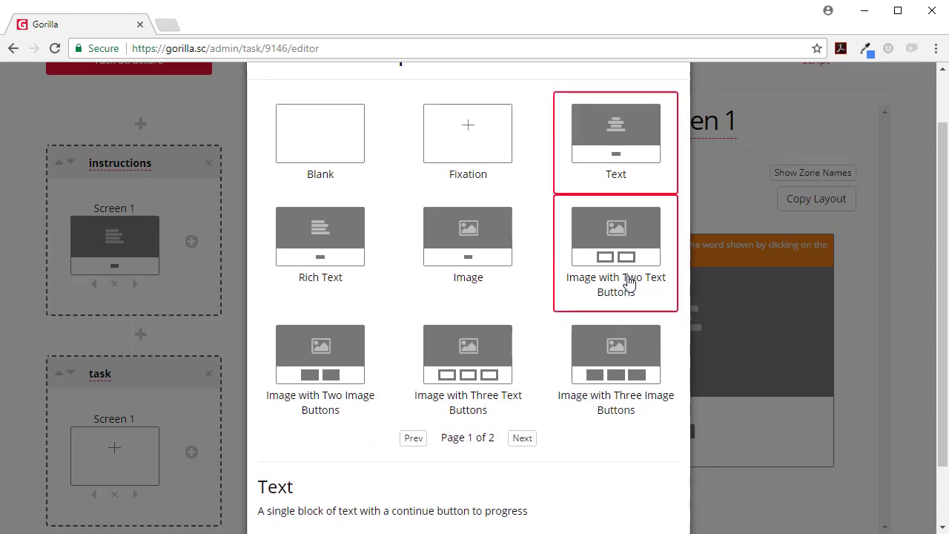
pyautogui.click(588, 245)
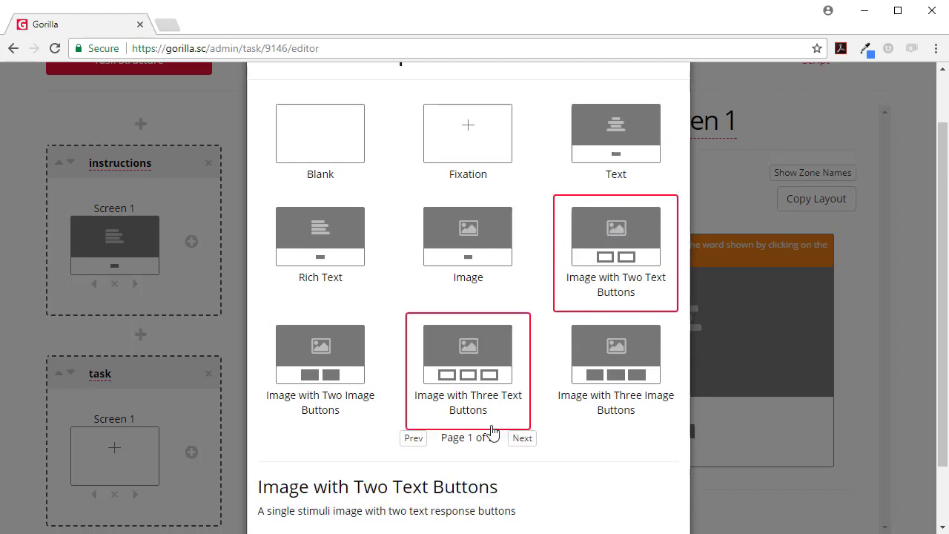
pyautogui.scroll(-1, 493, 432)
pyautogui.click(466, 486)
# - Configure the task's fixation screen to show the cross for 200 milliseconds with a pause of 100 milliseconds before and after
pyautogui.click(141, 454)
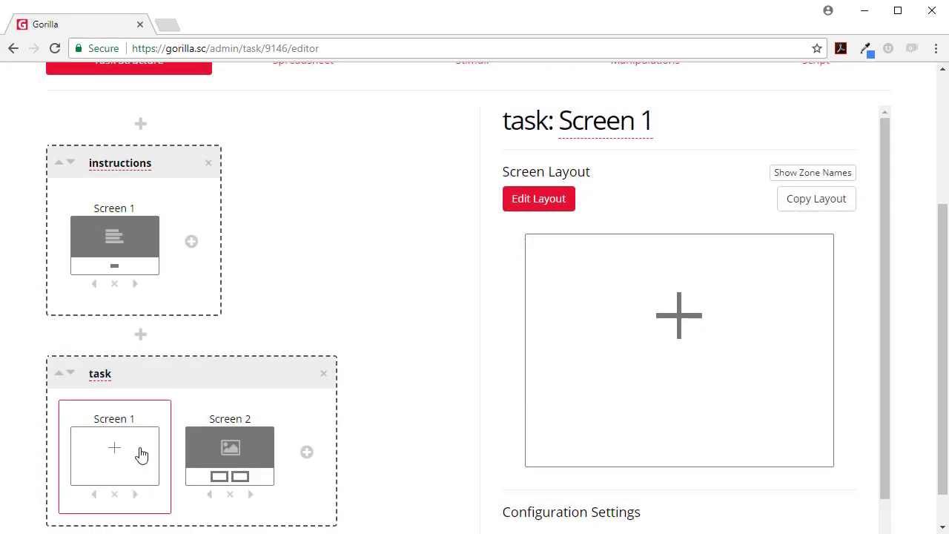
pyautogui.scroll(-3, 720, 388)
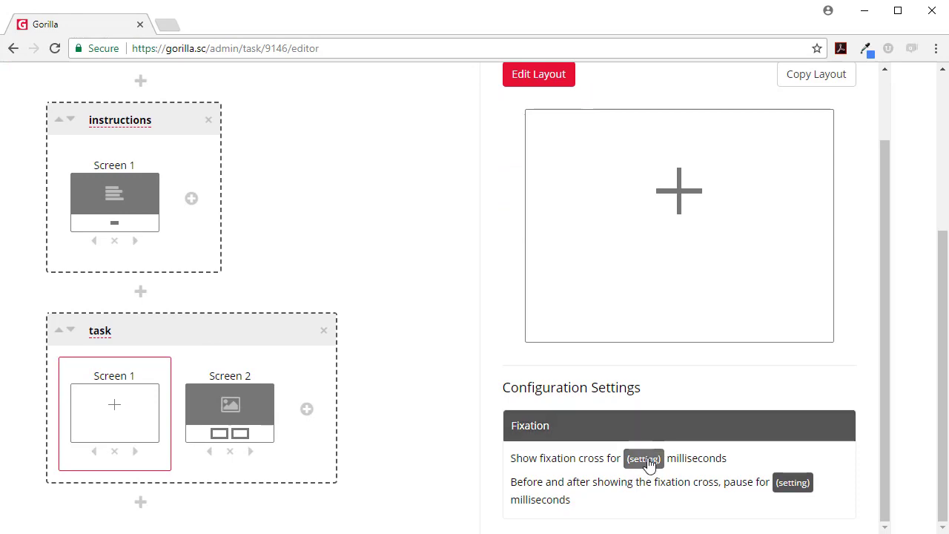
pyautogui.click(644, 459)
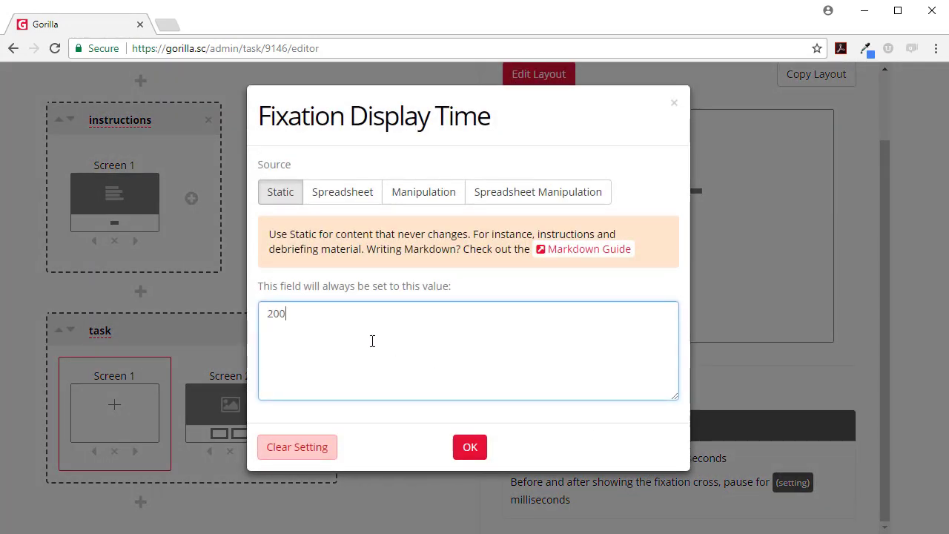
pyautogui.click(475, 453)
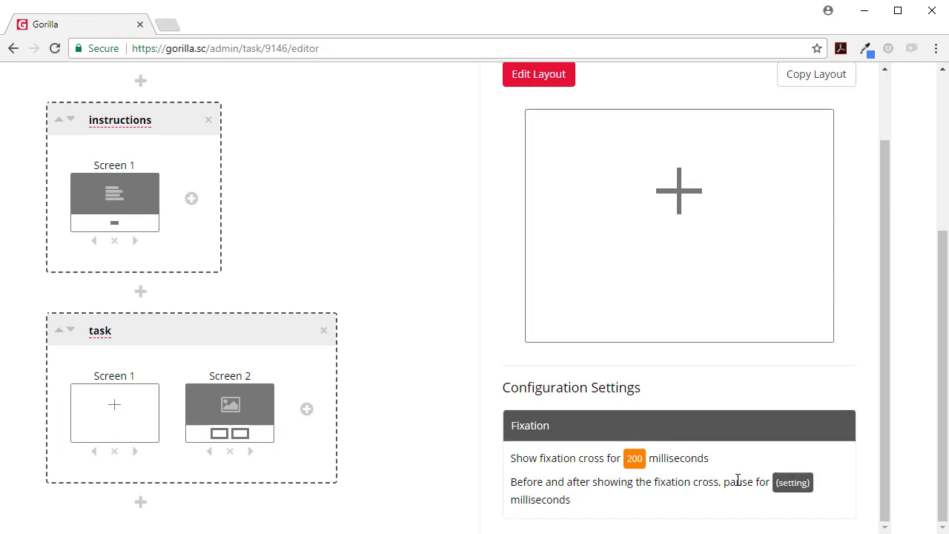
pyautogui.click(793, 483)
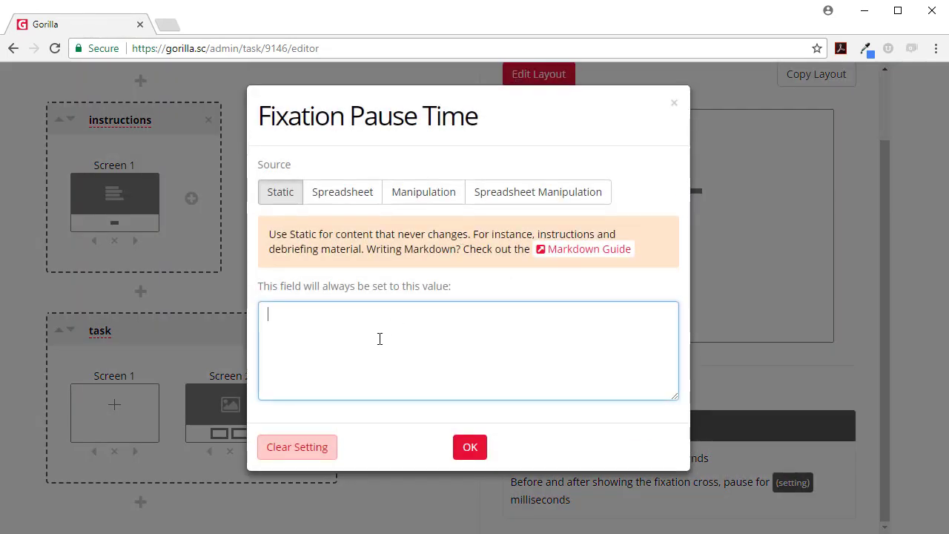
pyautogui.click(457, 451)
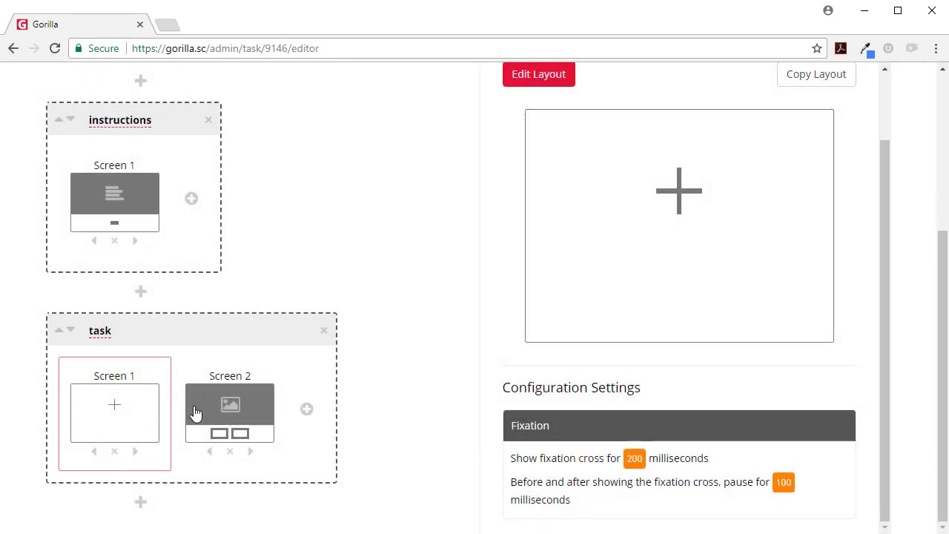
# - Change the image zone in the layout of the task's Screen 2 to the Text zone type
pyautogui.click(200, 413)
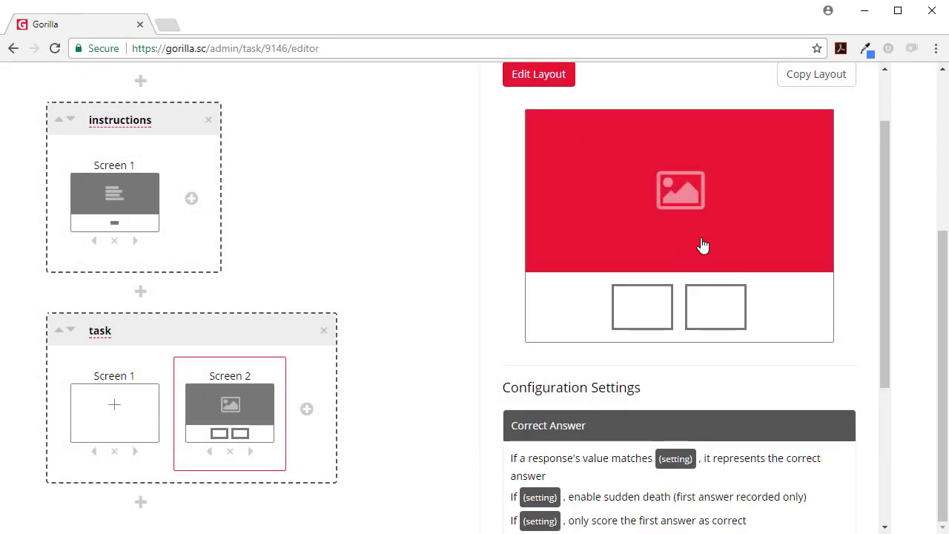
pyautogui.click(567, 157)
pyautogui.click(670, 278)
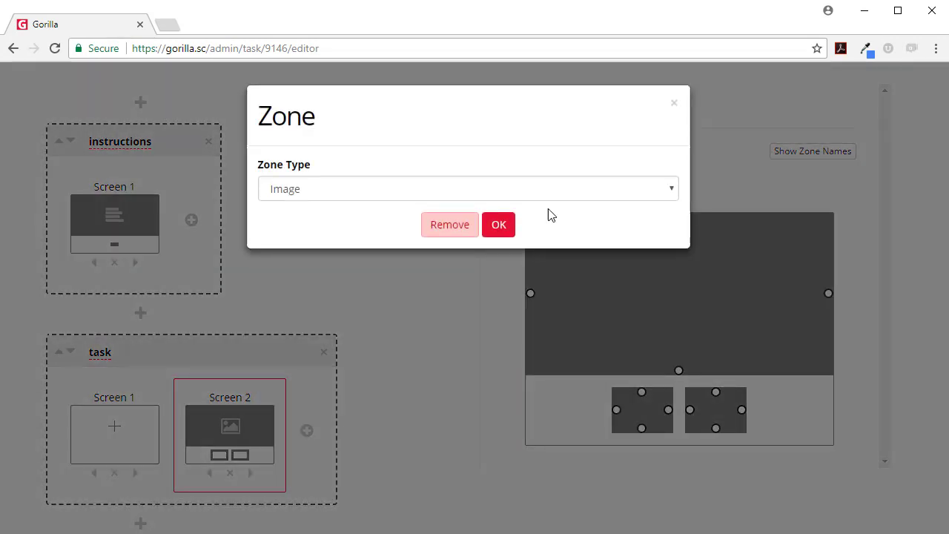
pyautogui.click(379, 199)
pyautogui.click(322, 222)
pyautogui.click(498, 225)
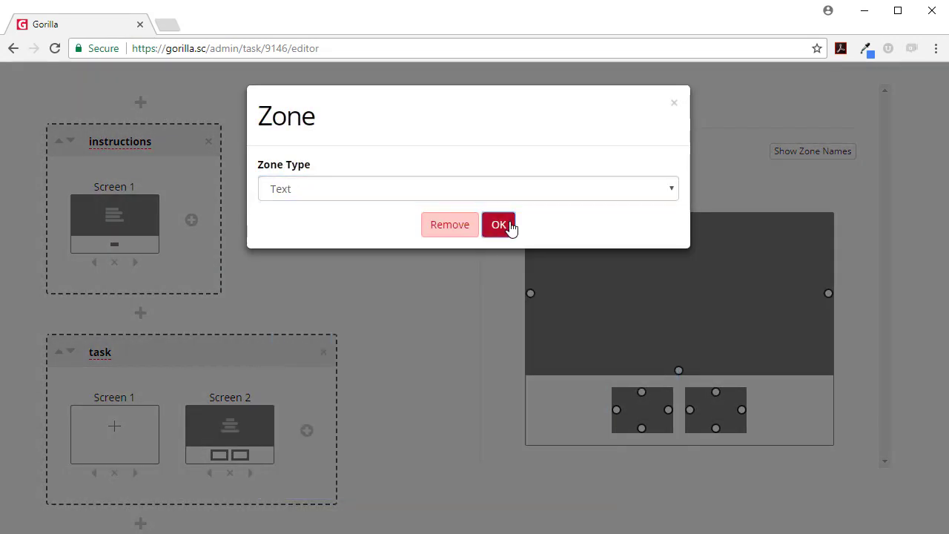
pyautogui.click(593, 177)
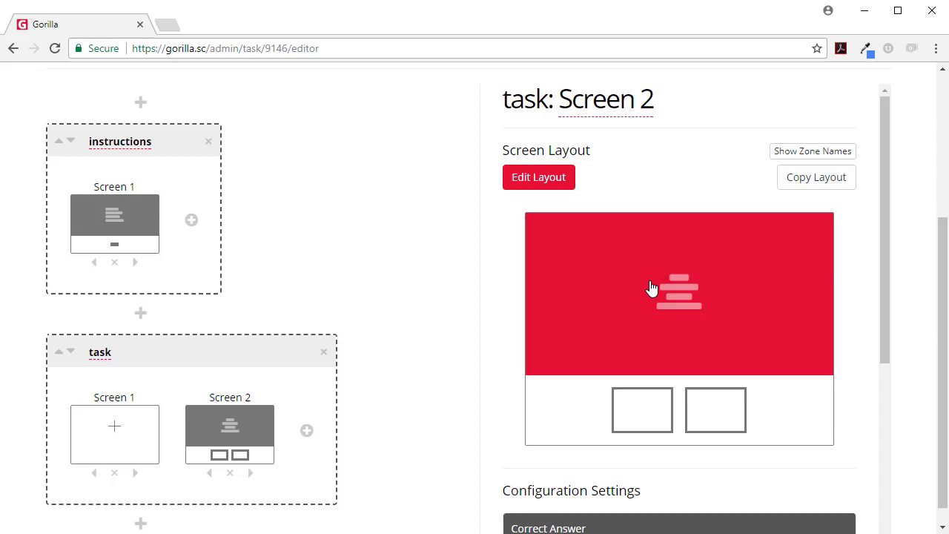
# - Set the text zone of the task's Screen 2 to take its content from the spreadsheet column WordList1
pyautogui.click(684, 303)
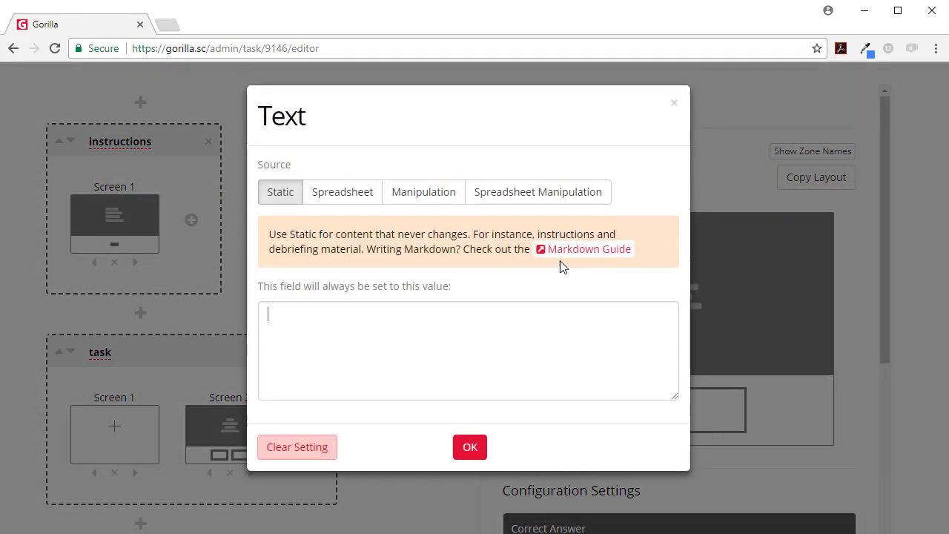
pyautogui.click(355, 194)
pyautogui.click(344, 315)
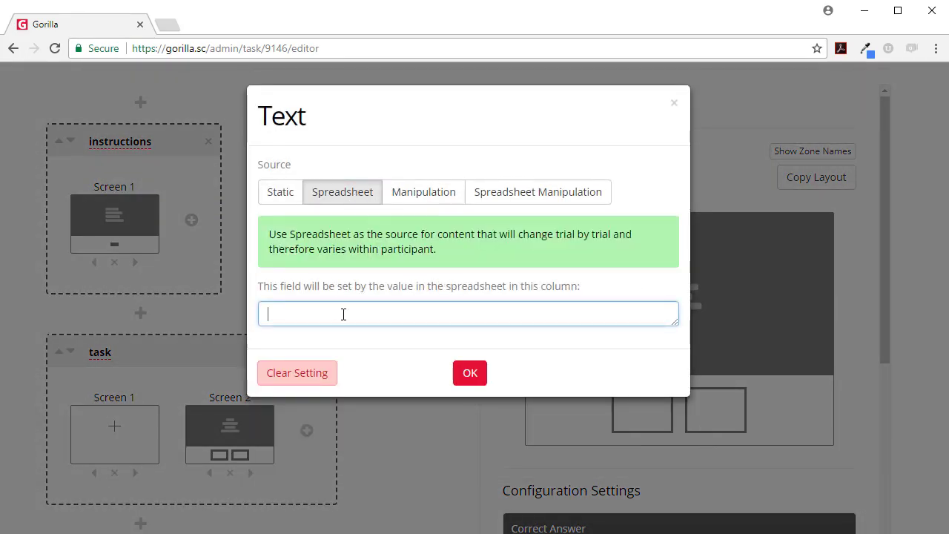
pyautogui.write('WordList1')
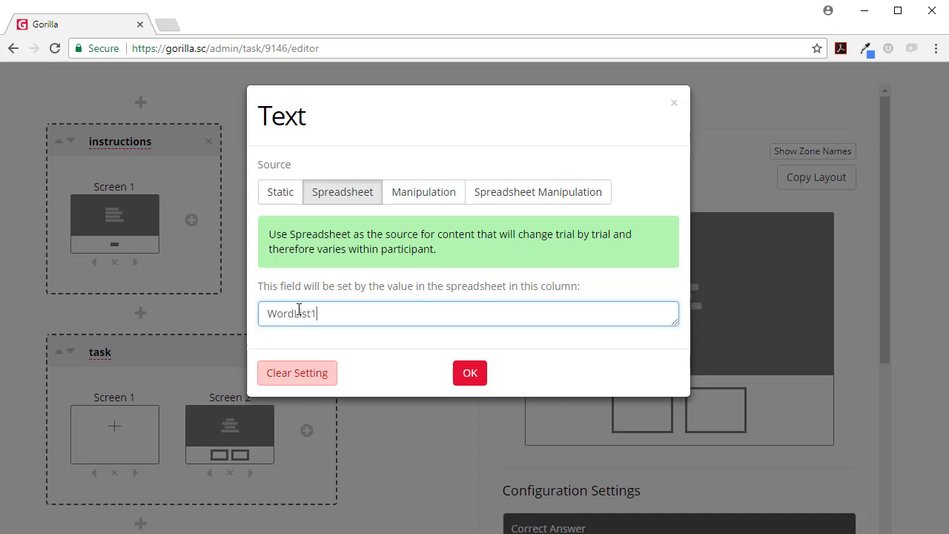
pyautogui.click(471, 375)
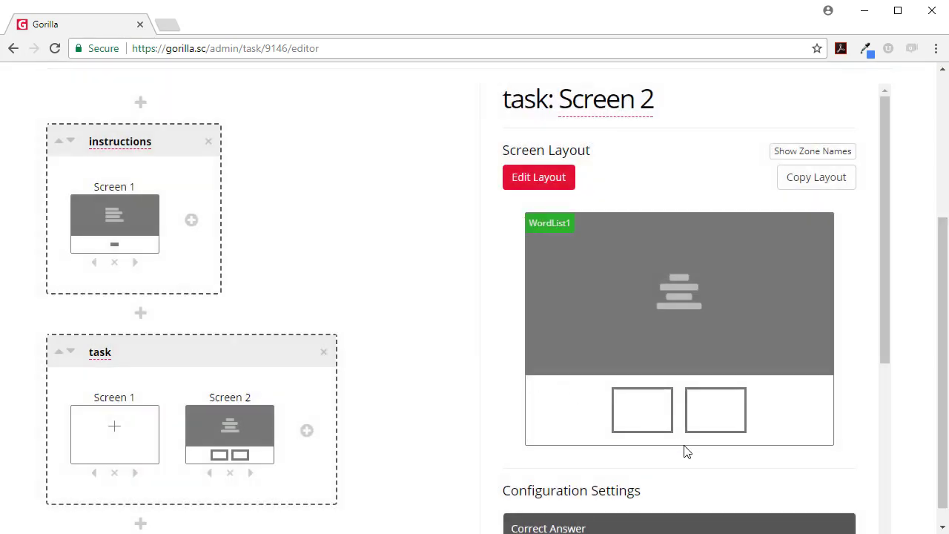
# - Set the left response button's content to come from a manipulation called Button_Left
pyautogui.click(642, 422)
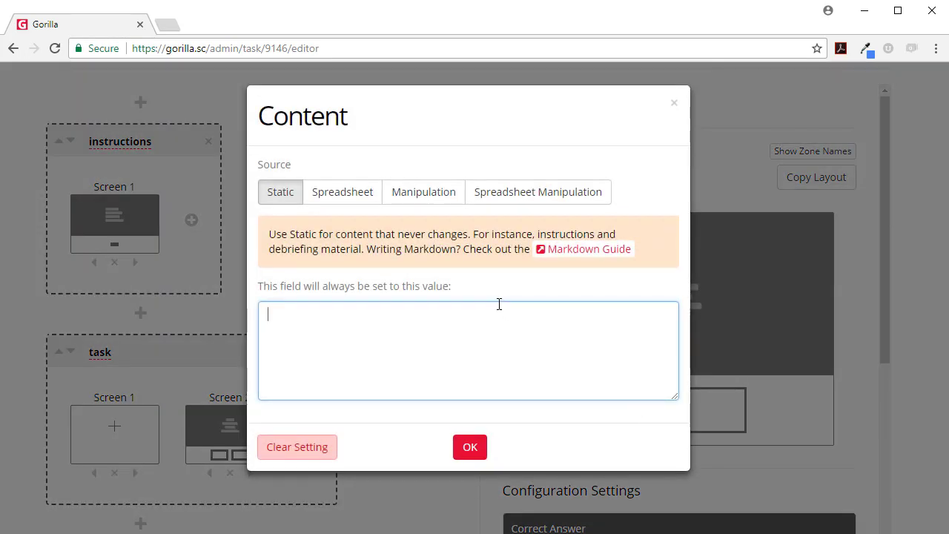
pyautogui.click(423, 192)
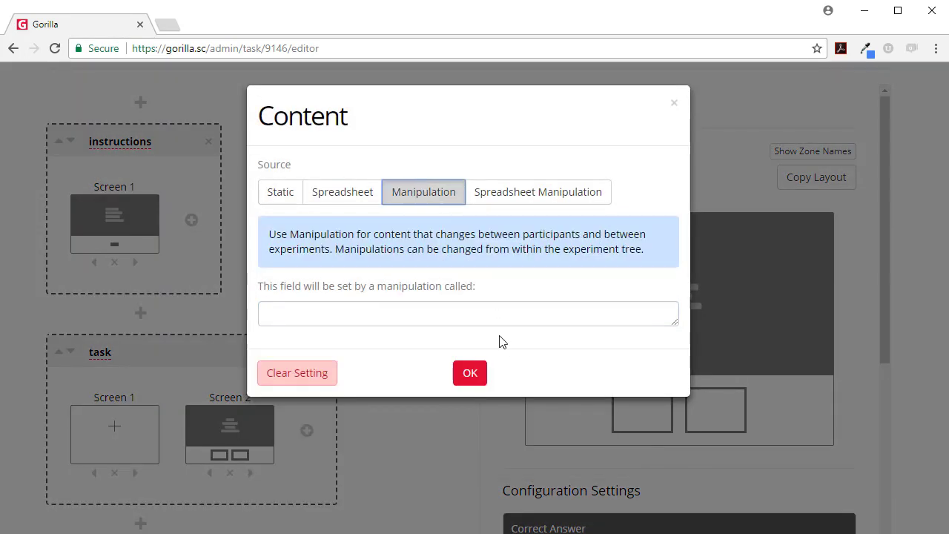
pyautogui.click(471, 375)
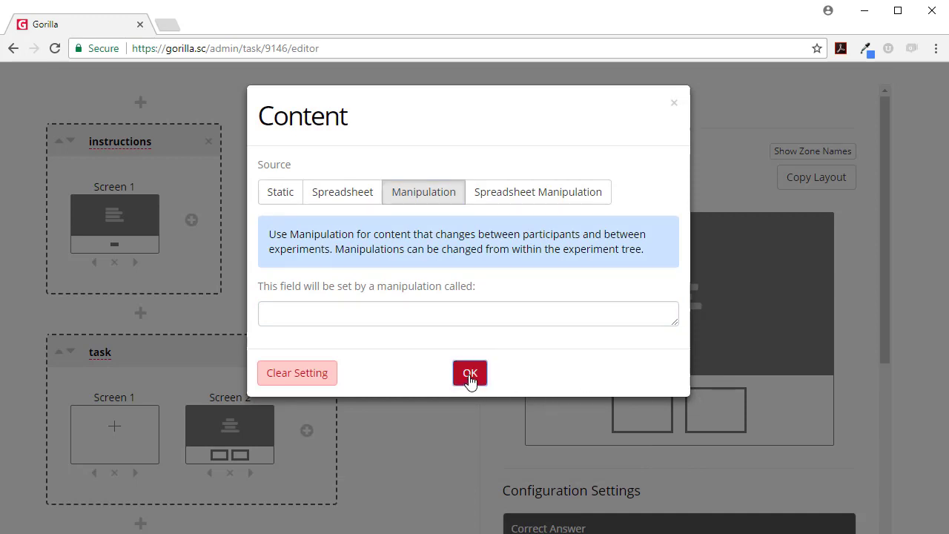
pyautogui.click(323, 313)
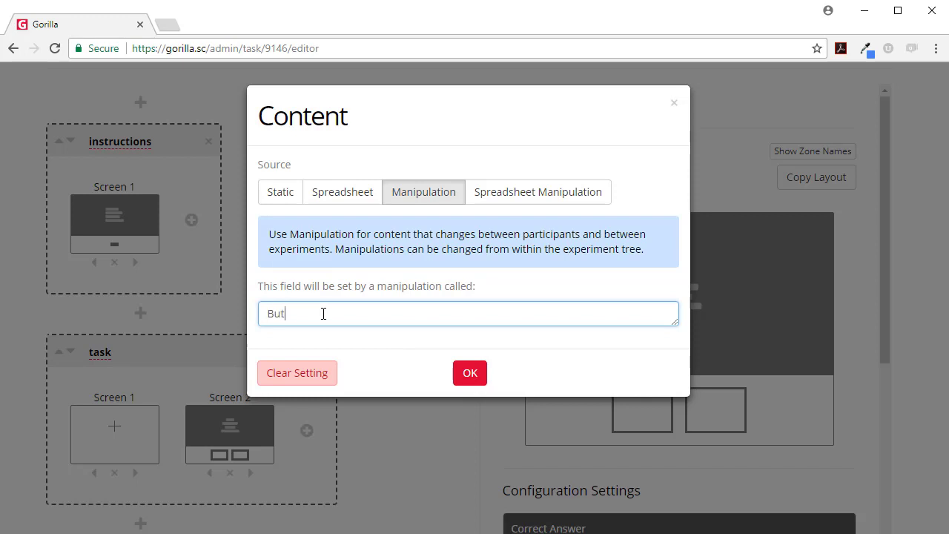
pyautogui.write('Button_Left')
pyautogui.click(470, 377)
# - Set the right response button's content to come from a manipulation called Button_Right
pyautogui.click(724, 422)
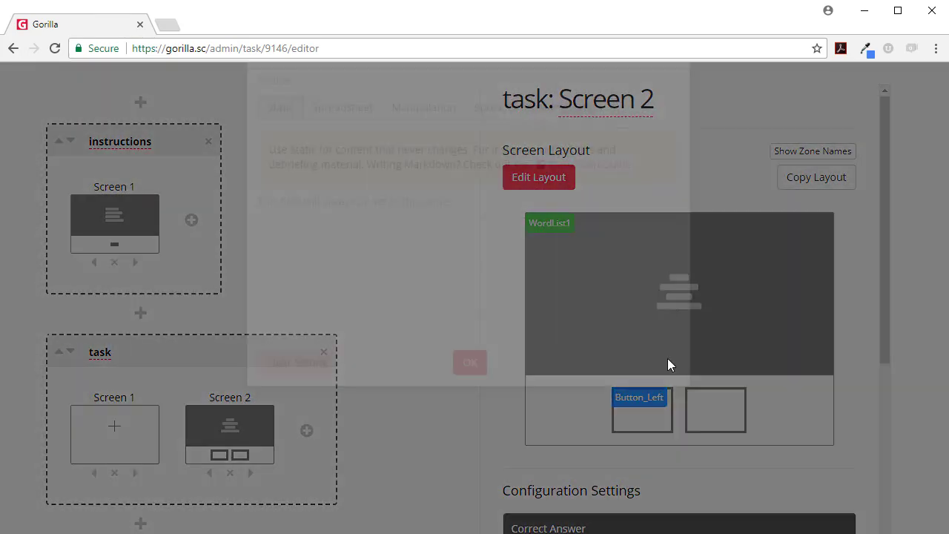
pyautogui.click(423, 195)
pyautogui.click(310, 321)
pyautogui.write('Button_Right')
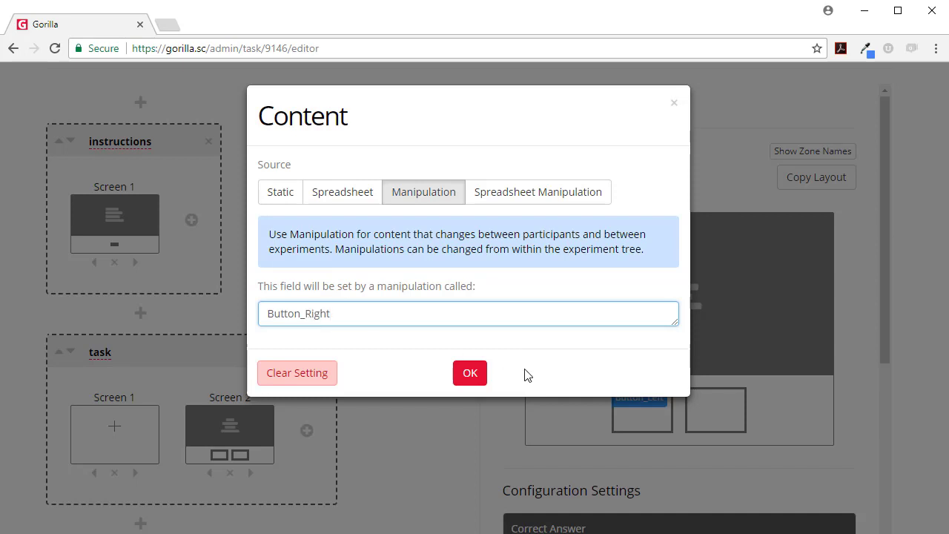
pyautogui.click(474, 373)
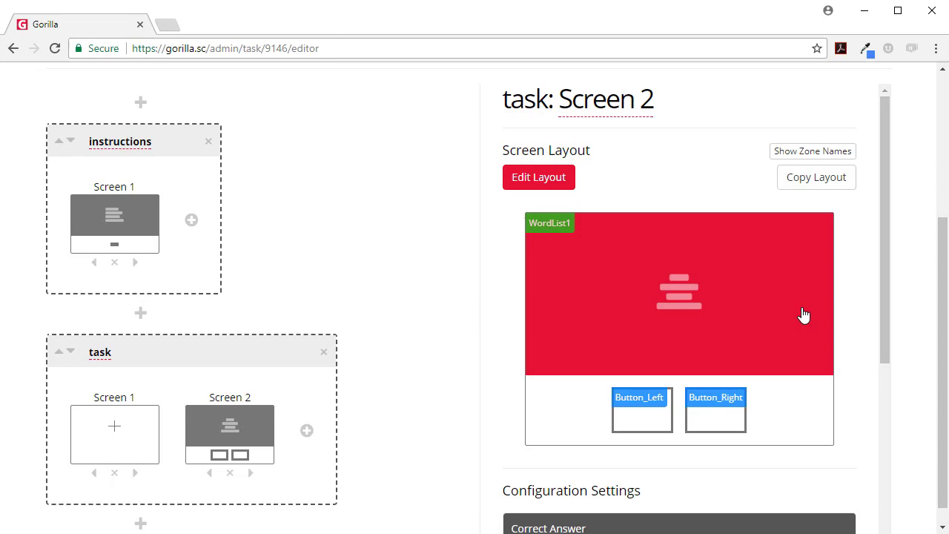
# - Set the correct answer of the task's Screen 2 to come from the spreadsheet column Answer and fill in its sudden-death setting
pyautogui.scroll(-3, 498, 348)
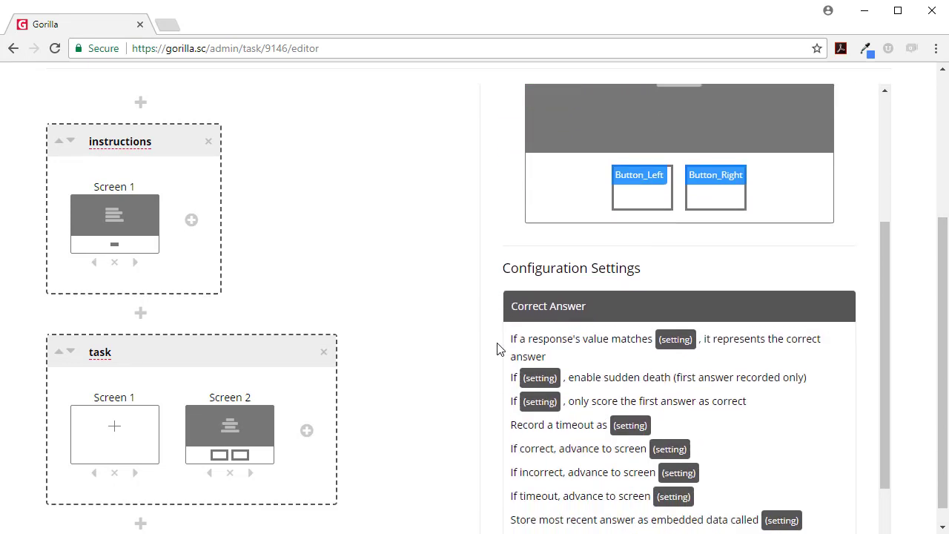
pyautogui.click(673, 341)
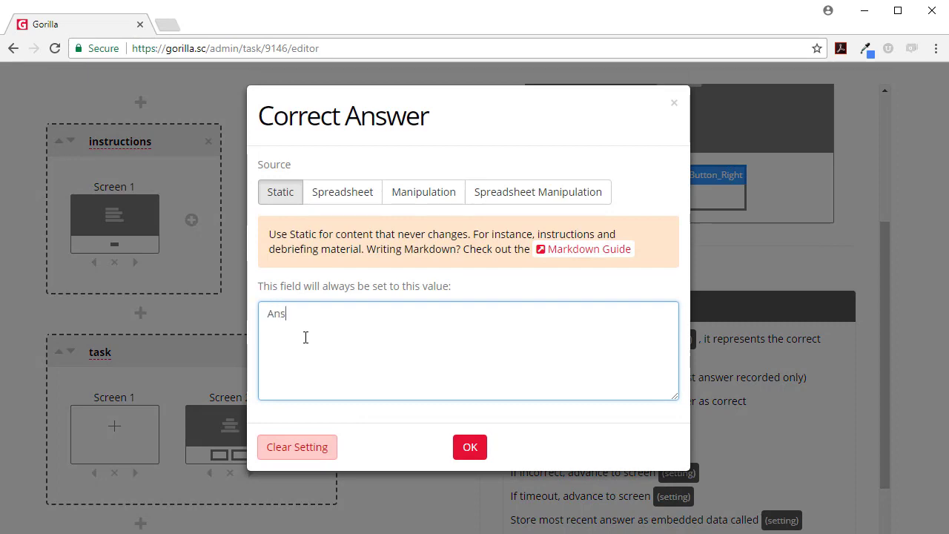
pyautogui.click(470, 448)
pyautogui.click(674, 343)
pyautogui.click(345, 194)
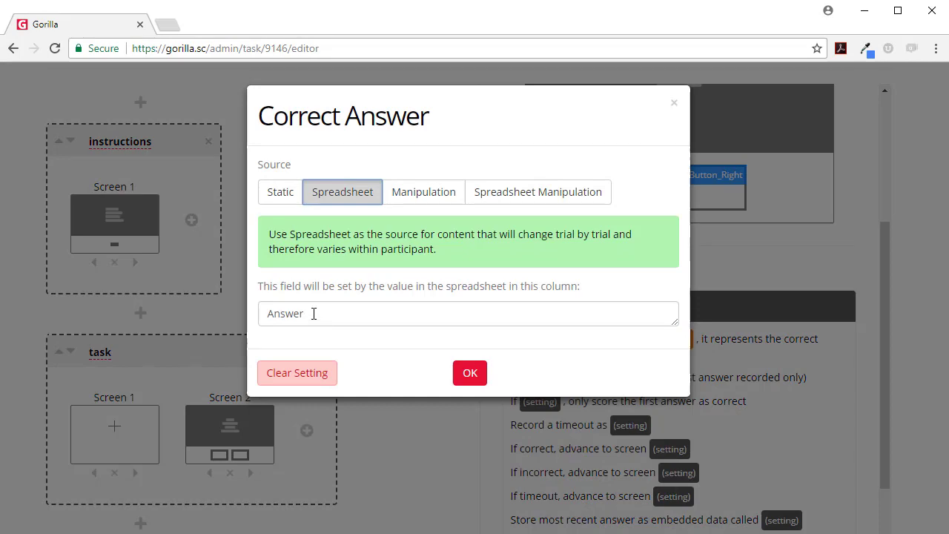
pyautogui.click(468, 373)
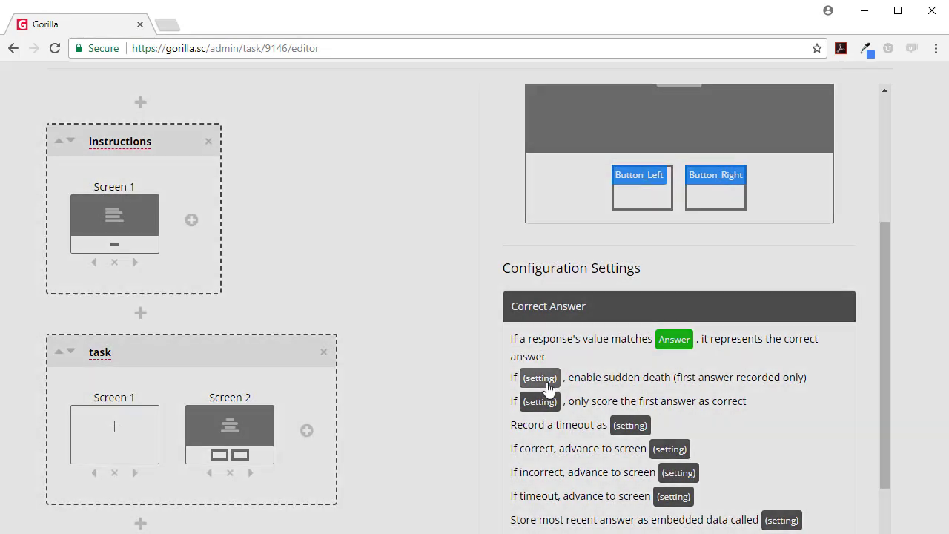
pyautogui.click(540, 378)
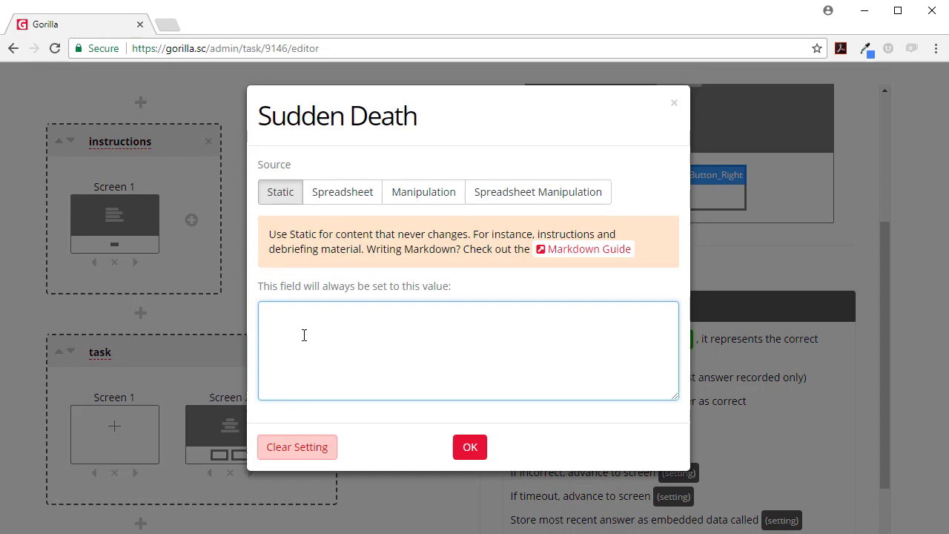
pyautogui.click(461, 444)
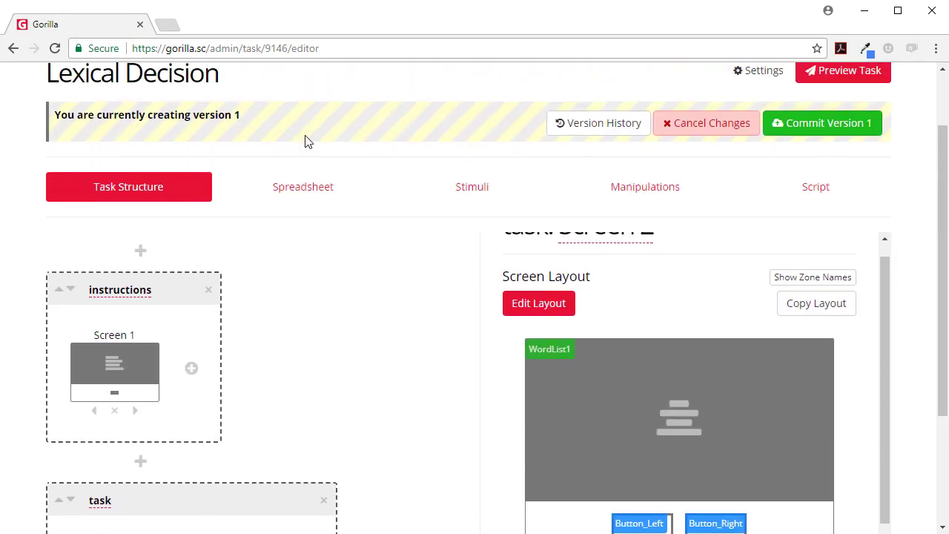
# - Download the task's spreadsheet and open it in Excel beside the Gorilla task structure
pyautogui.click(307, 191)
pyautogui.click(169, 337)
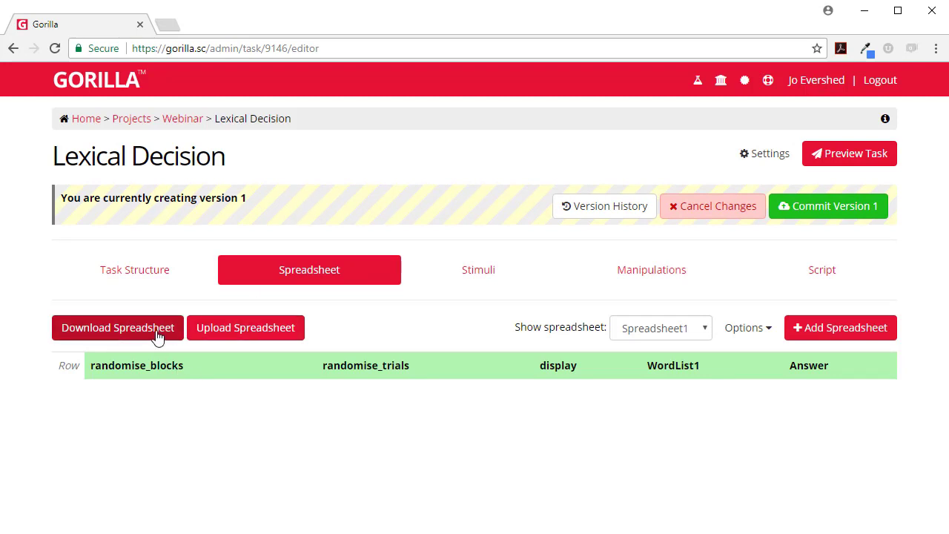
pyautogui.click(77, 525)
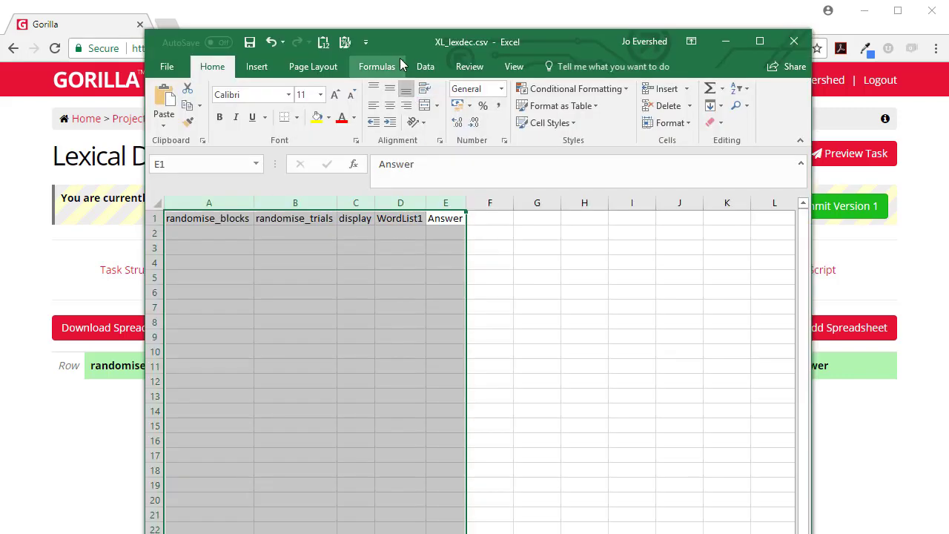
pyautogui.moveTo(414, 43); pyautogui.dragTo(643, 58)
pyautogui.click(134, 271)
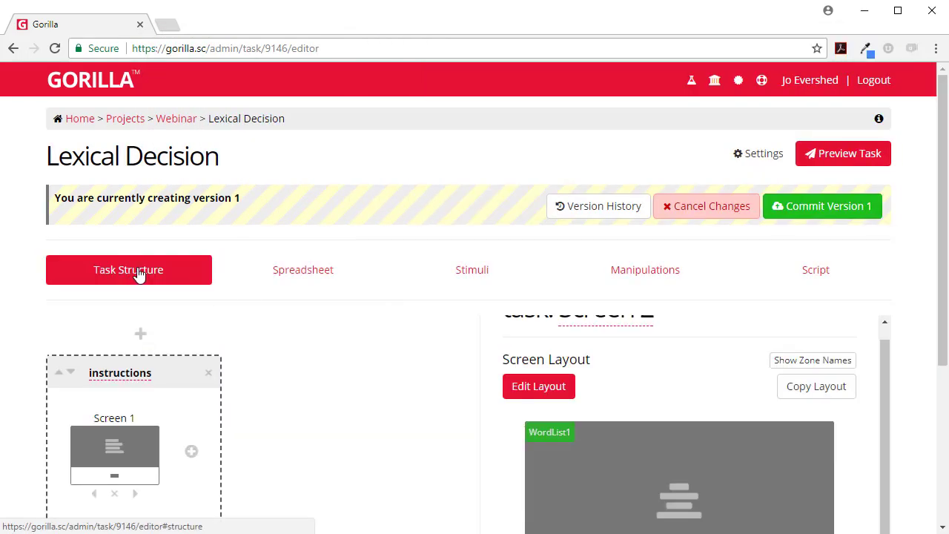
pyautogui.hotkey('alt', 'Tab')
# - Enter instructions in cell C2 and task in cell C3 of the display column, matching the display names in the task structure
pyautogui.click(514, 303)
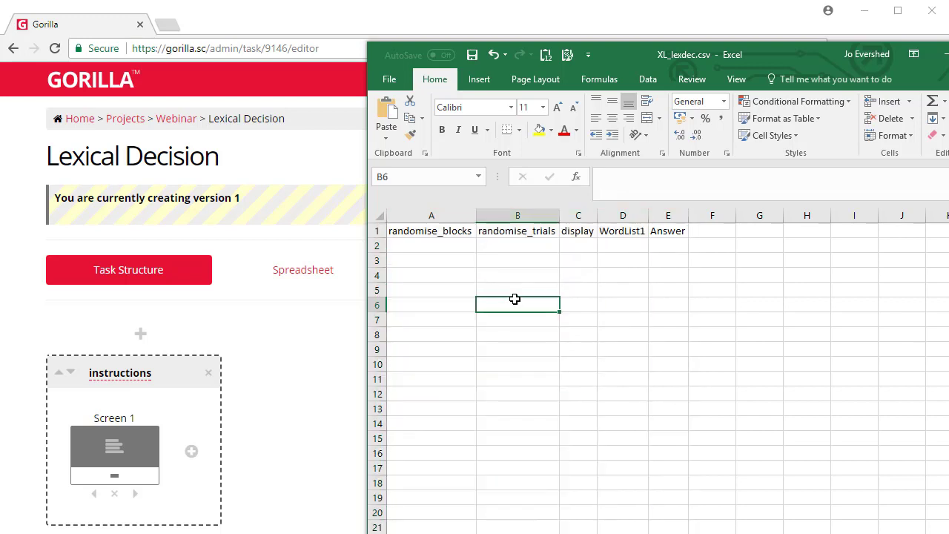
pyautogui.click(580, 245)
pyautogui.write('in')
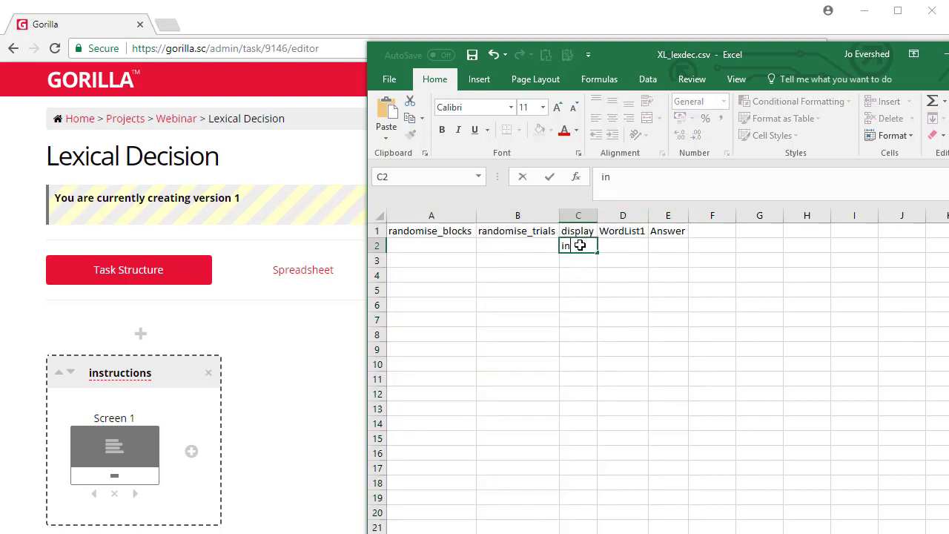
pyautogui.write('structions')
pyautogui.press('Return')
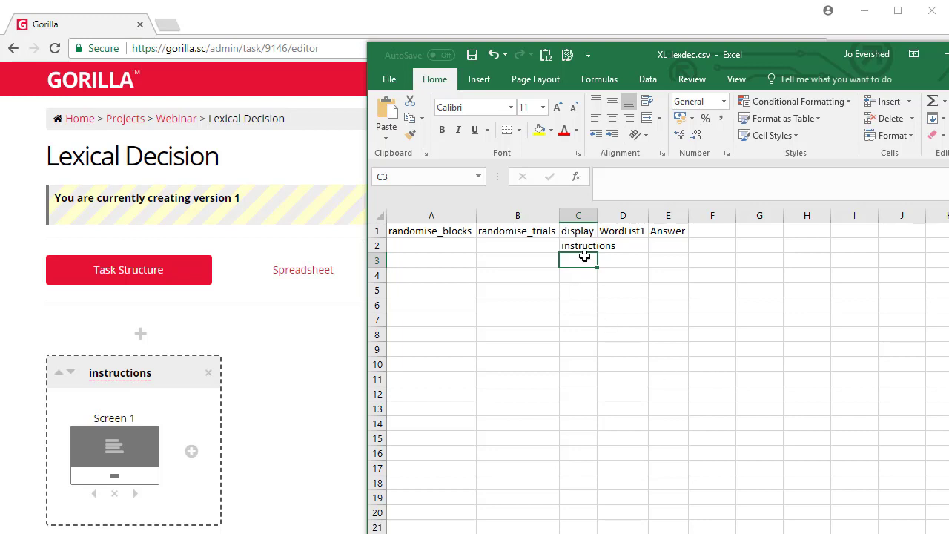
pyautogui.write('task')
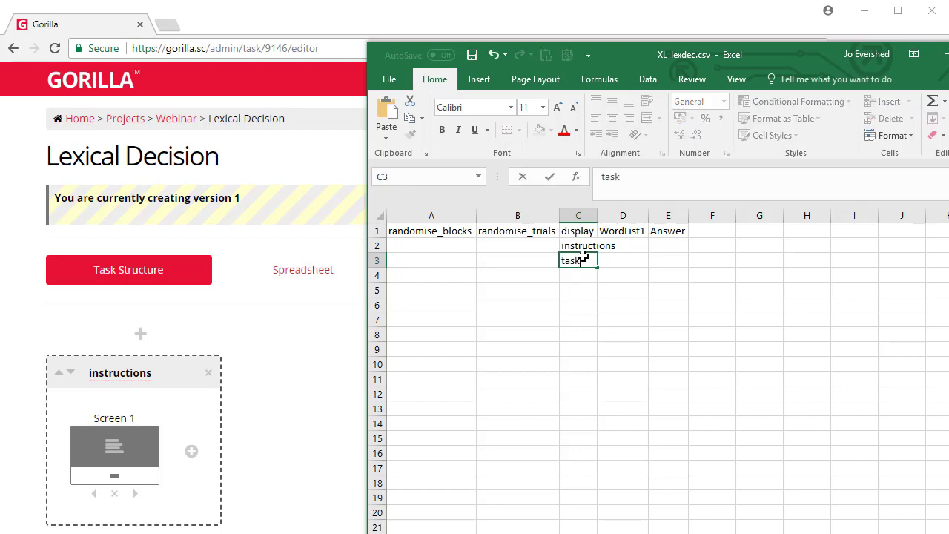
pyautogui.click(307, 371)
pyautogui.scroll(-3, 307, 371)
pyautogui.hotkey('alt', 'Tab')
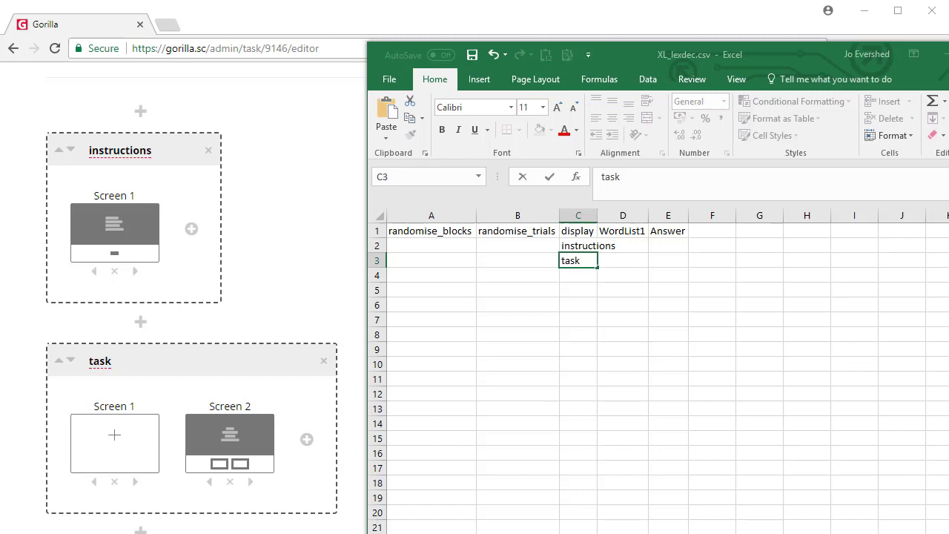
# - Fill cells C3 to C10 of the display column with task
pyautogui.click(588, 301)
pyautogui.click(579, 260)
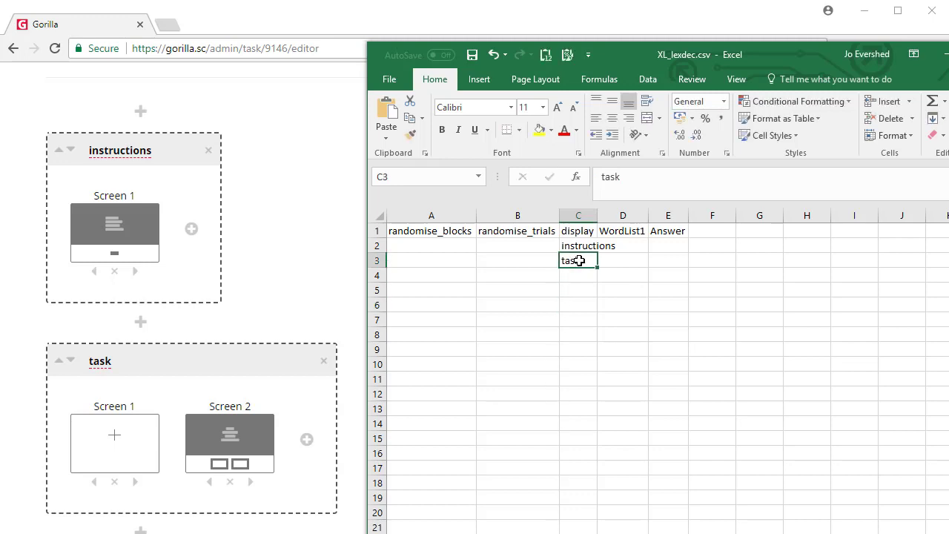
pyautogui.hotkey('shift', 'Down')
pyautogui.hotkey('shift', 'Down')
pyautogui.hotkey('shift', 'Down')
pyautogui.hotkey('shift', 'Down')
pyautogui.hotkey('shift', 'Down')
pyautogui.hotkey('shift', 'Down')
pyautogui.hotkey('shift', 'Down')
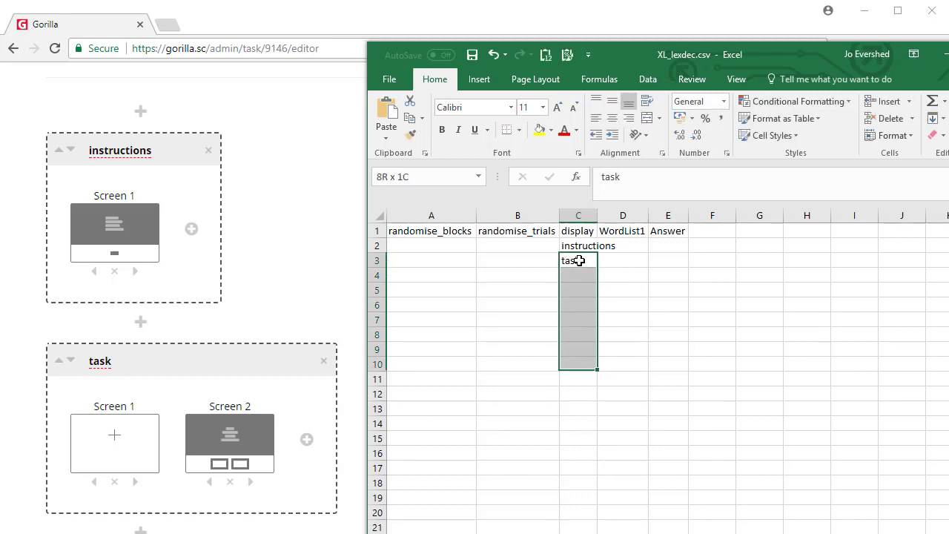
pyautogui.write('task')
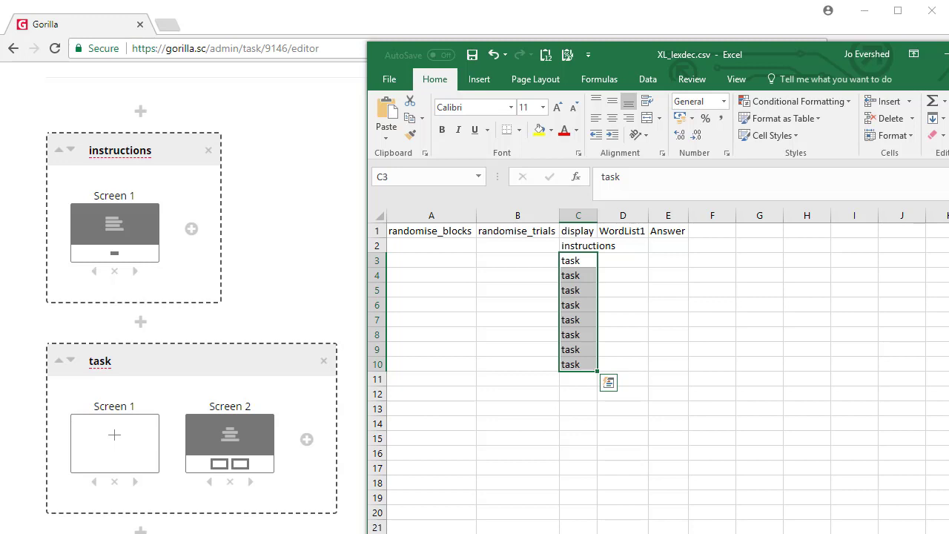
# - Fill cells D3 to D10 of the WordList1 column with cow, sheep, pig, chicken, fox, badger, snake and hedgehog
pyautogui.hotkey('alt', 'Tab')
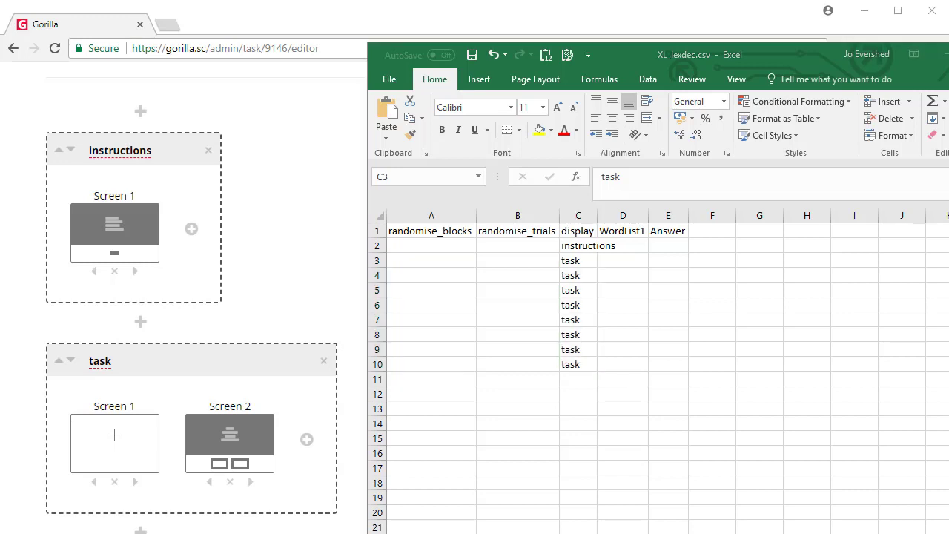
pyautogui.hotkey('alt', 'Tab')
pyautogui.click(629, 263)
pyautogui.write('cow sheep pig chicken fox badger snake hedgehog')
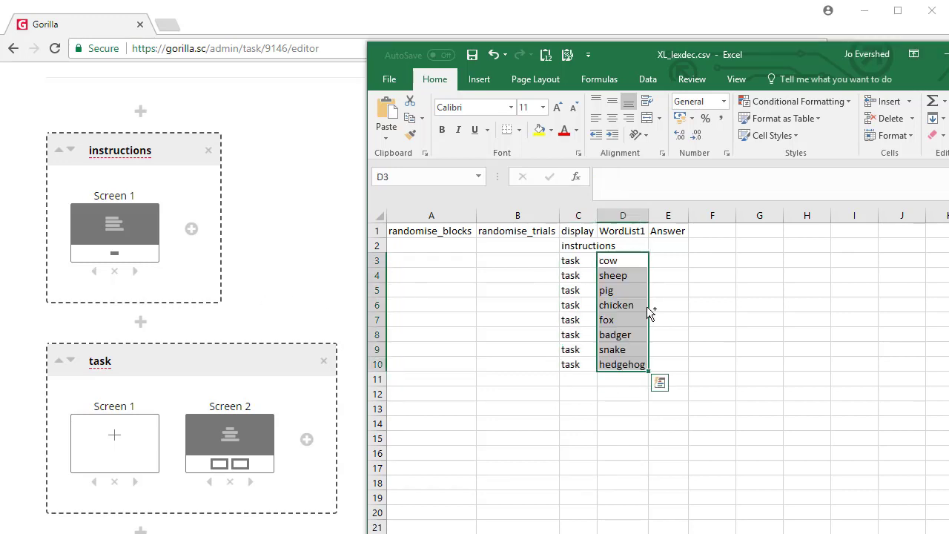
# - Fill the Answer column with farm in rows 3 to 6 and wild in rows 7 to 10, and save the file
pyautogui.moveTo(615, 254); pyautogui.dragTo(617, 305)
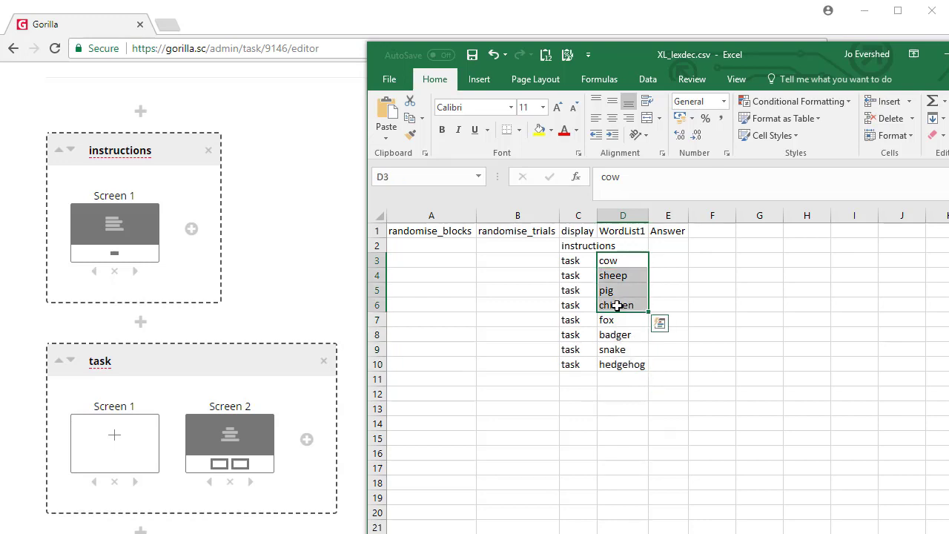
pyautogui.hotkey('ctrl', 'c')
pyautogui.hotkey('alt', 'Tab')
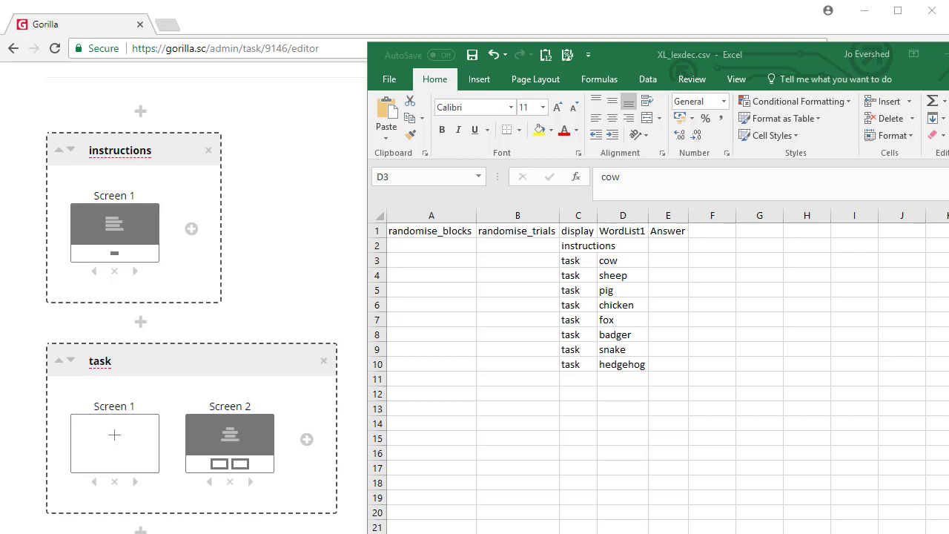
pyautogui.hotkey('alt', 'Tab')
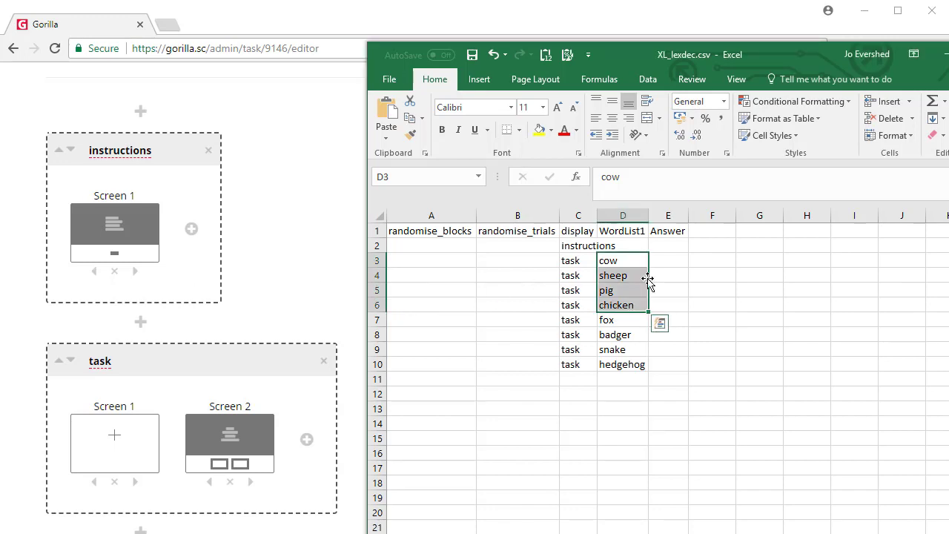
pyautogui.click(668, 258)
pyautogui.hotkey('ctrl', 'v')
pyautogui.click(745, 305)
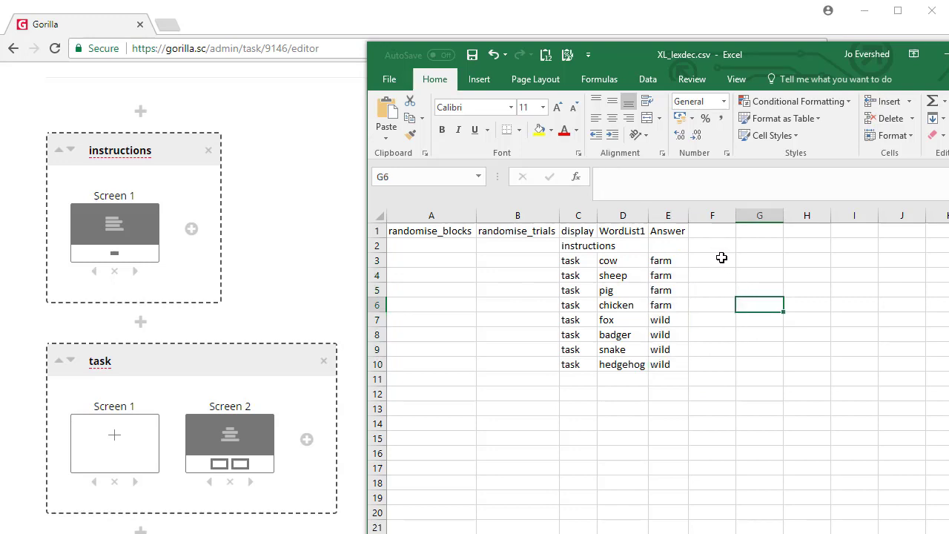
pyautogui.press('Down')
pyautogui.press('Down')
pyautogui.press('Down')
pyautogui.press('Down')
pyautogui.press('Down')
pyautogui.hotkey('ctrl', 's')
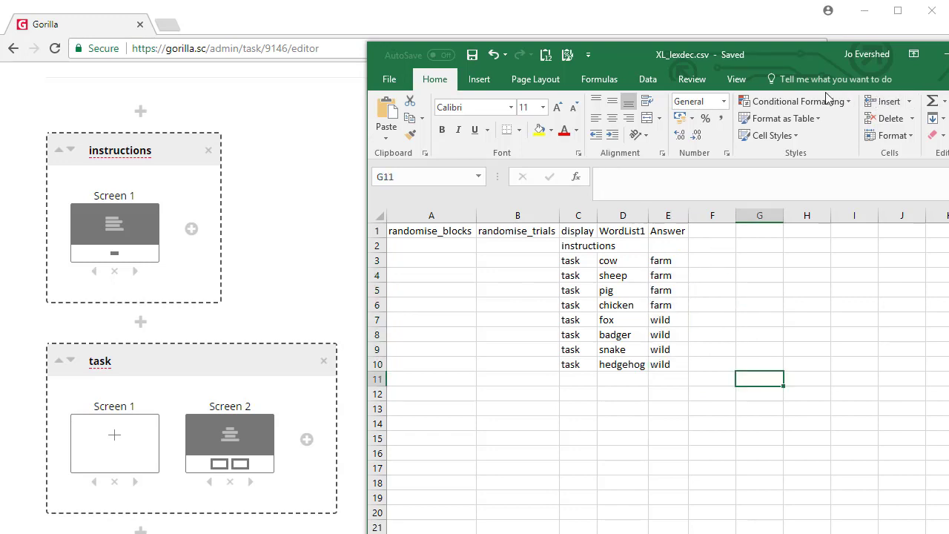
# - Fill cells B3 to B10 of the randomise_trials column with 1 and save the file
pyautogui.click(540, 260)
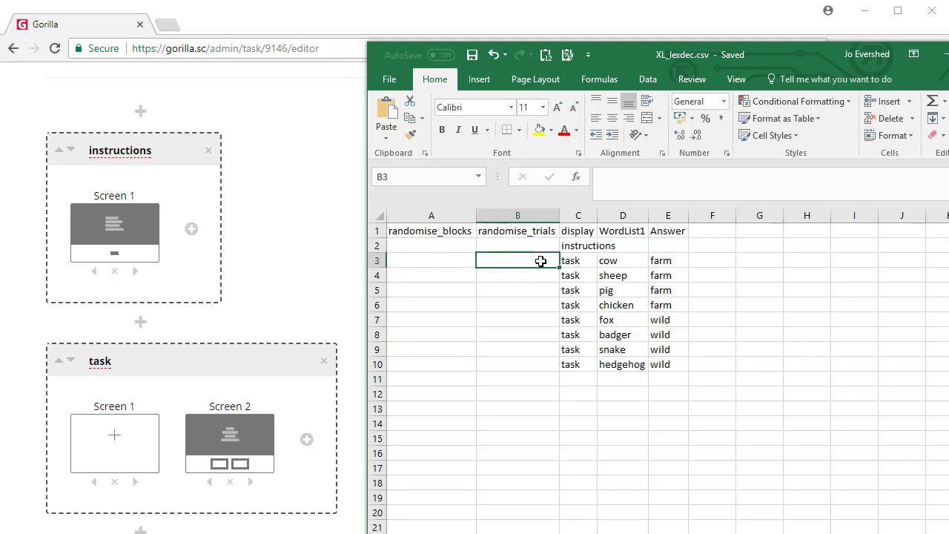
pyautogui.write('1')
pyautogui.hotkey('shift', 'Down')
pyautogui.hotkey('shift', 'Down')
pyautogui.hotkey('shift', 'Down')
pyautogui.hotkey('shift', 'Down')
pyautogui.hotkey('shift', 'Down')
pyautogui.hotkey('shift', 'Down')
pyautogui.hotkey('shift', 'Down')
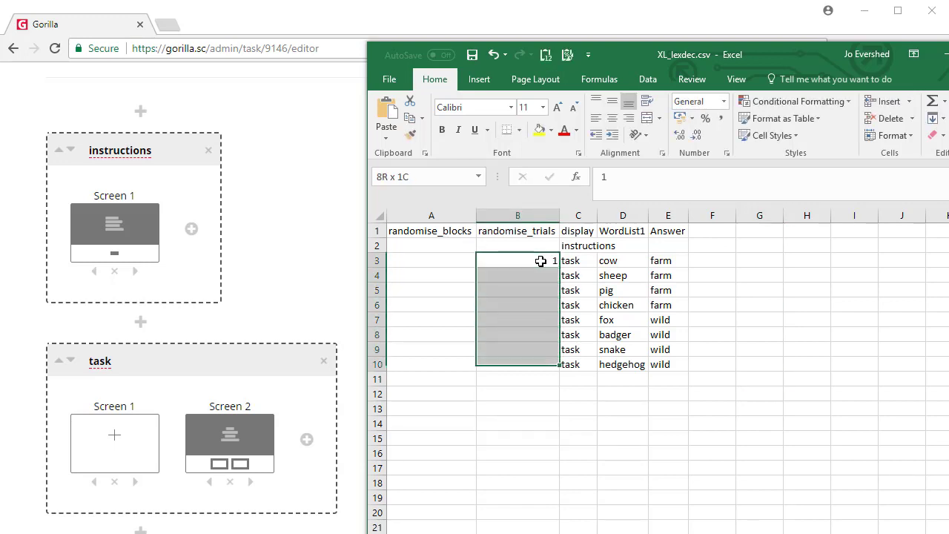
pyautogui.hotkey('ctrl', 'd')
pyautogui.click(724, 399)
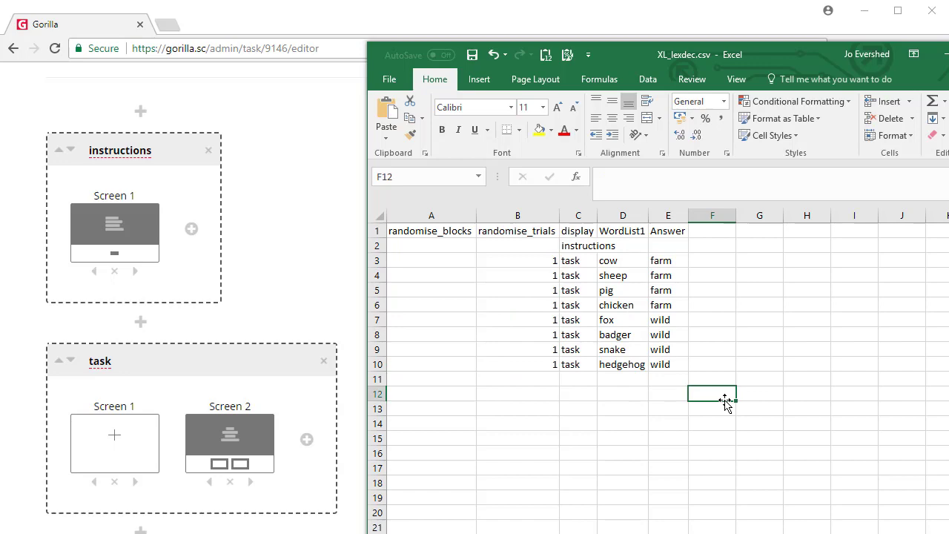
pyautogui.hotkey('ctrl', 's')
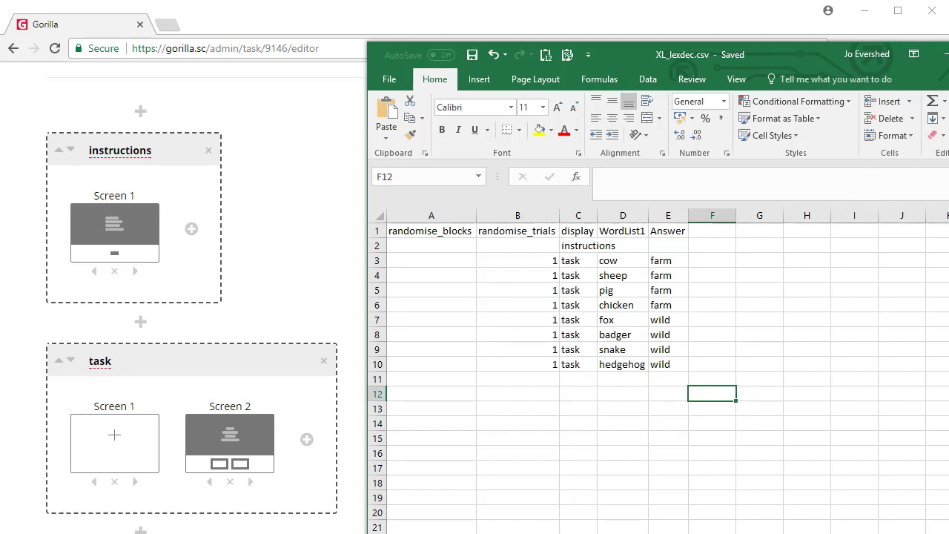
# - Switch to Gorilla and upload the completed XL_lexdec.csv as the task's spreadsheet
pyautogui.click(680, 100)
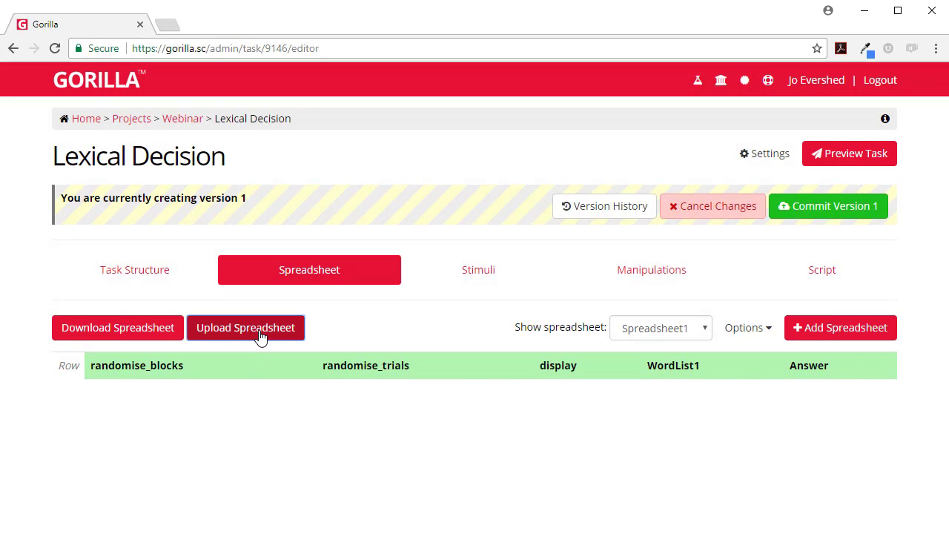
pyautogui.click(260, 336)
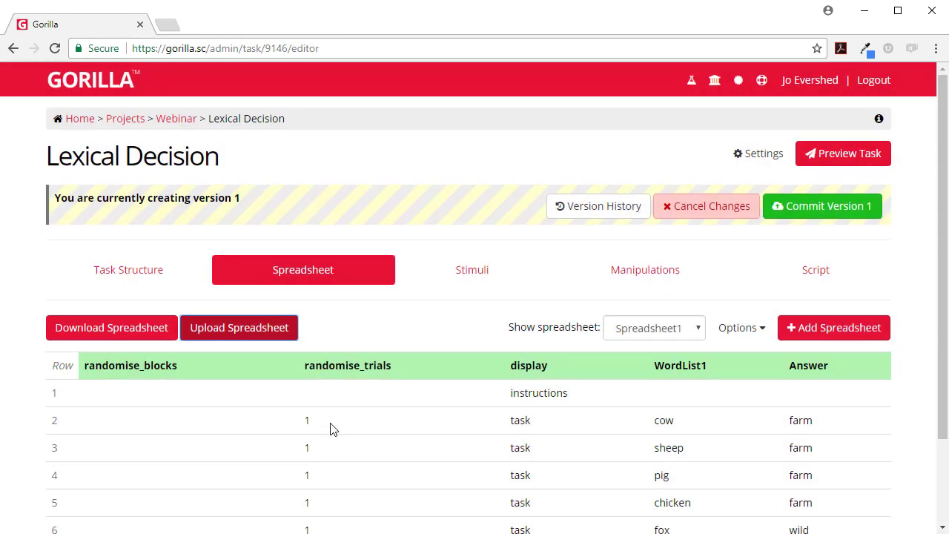
pyautogui.scroll(-2, 375, 410)
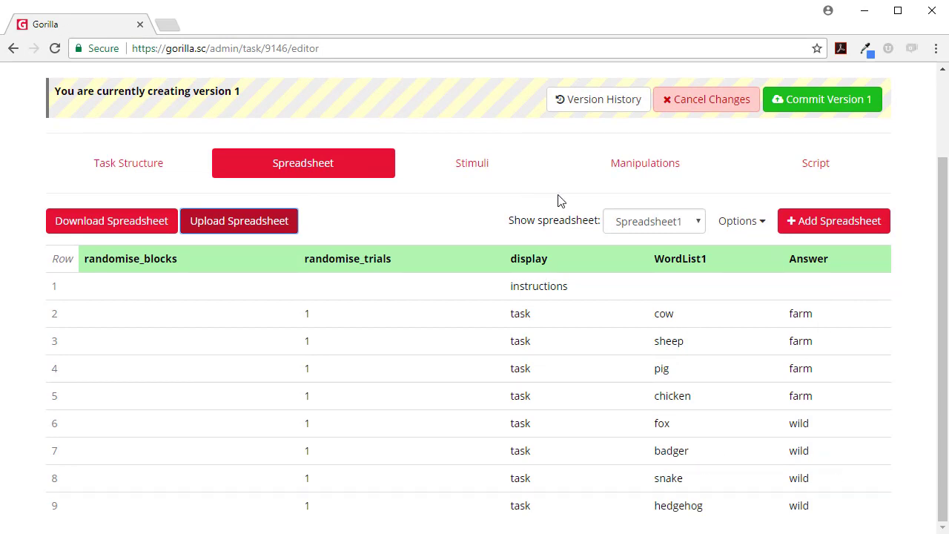
# - Set the task's manipulation default values to farm for Button_Left and wild for Button_Right
pyautogui.click(676, 169)
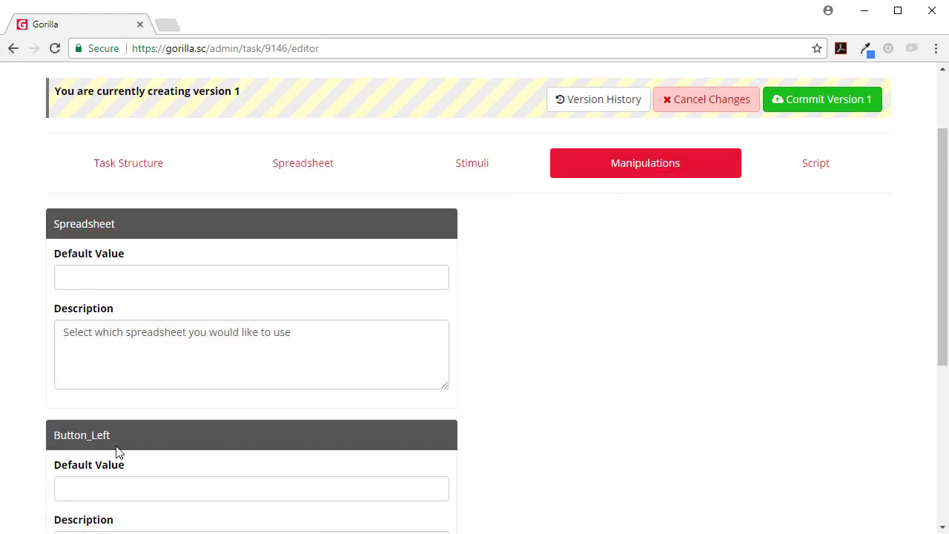
pyautogui.scroll(-4, 89, 308)
pyautogui.click(94, 191)
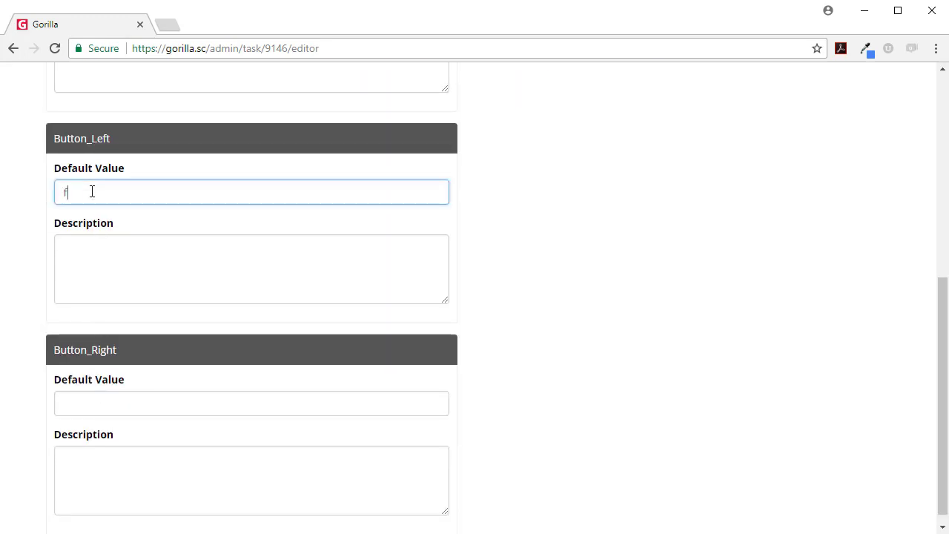
pyautogui.click(80, 411)
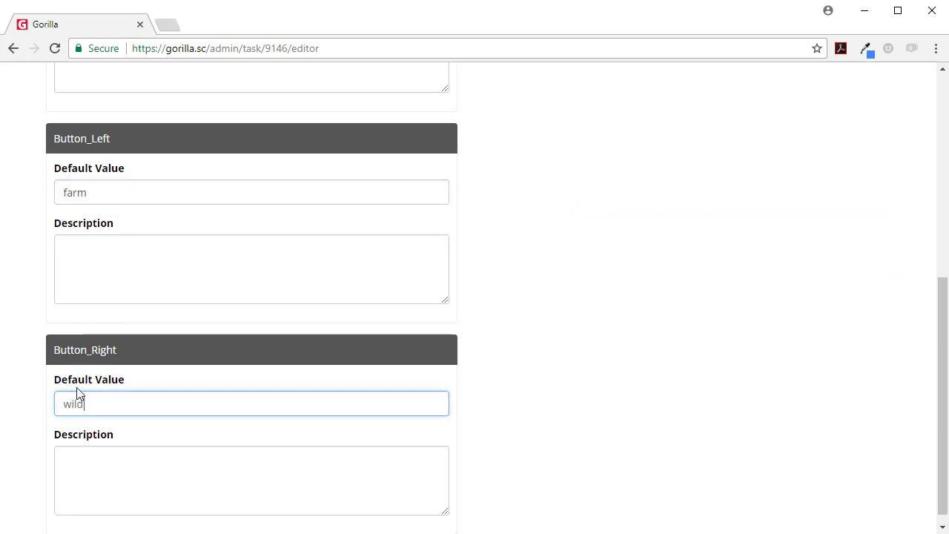
# - Enter the description "farm or wild" for both the Button_Left and Button_Right manipulations
pyautogui.click(92, 251)
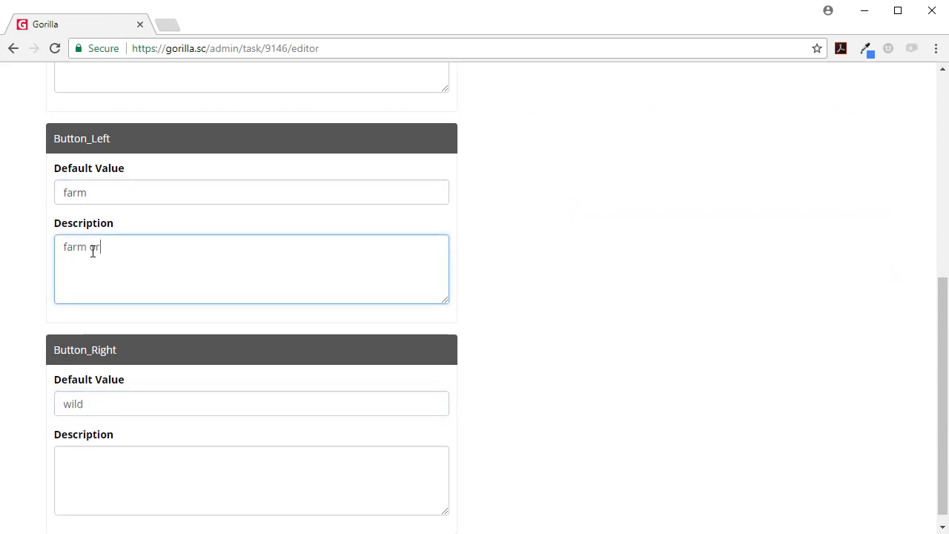
pyautogui.write('farm or wild')
pyautogui.hotkey('ctrl', 'a')
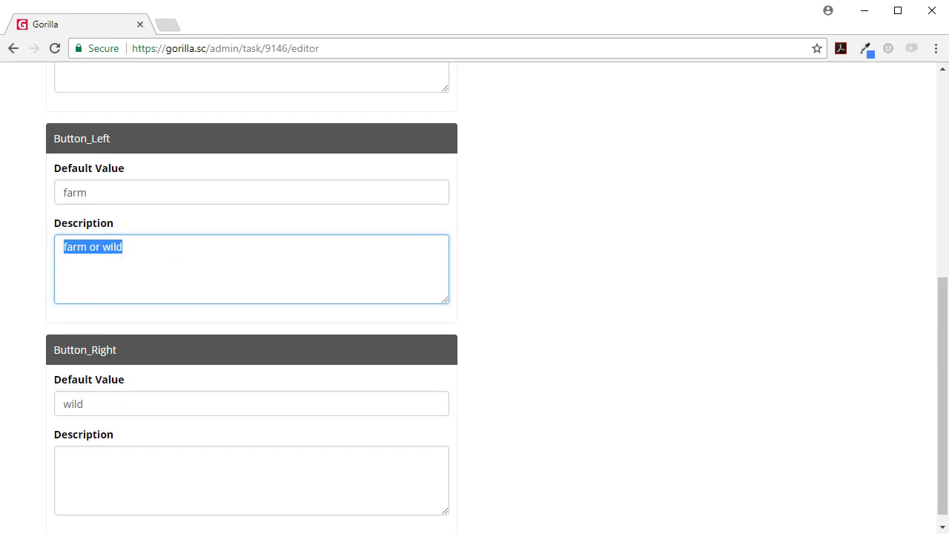
pyautogui.hotkey('ctrl', 'c')
pyautogui.click(106, 479)
pyautogui.hotkey('ctrl', 'v')
# - Preview the task with Spreadsheet1, categorise several words as farm or wild, and return to the task editor
pyautogui.scroll(3, 290, 417)
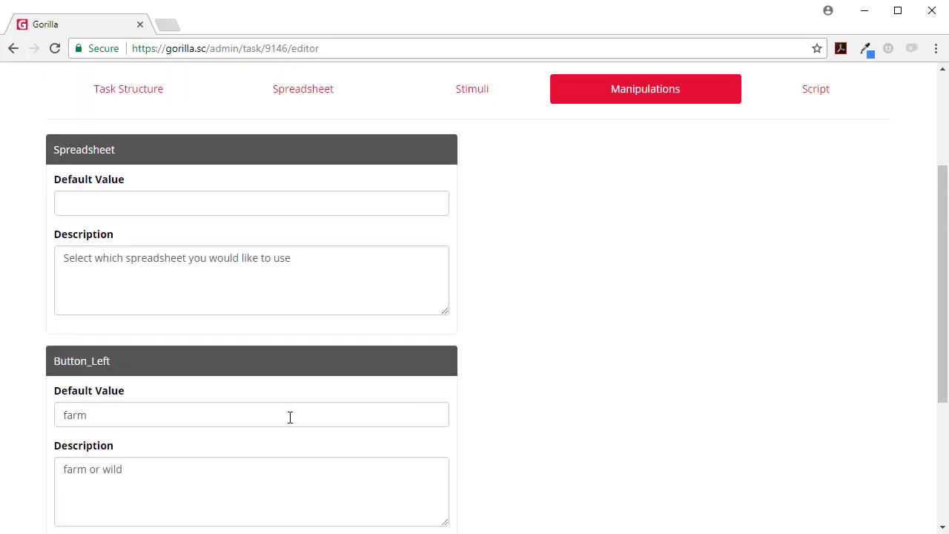
pyautogui.scroll(3, 427, 259)
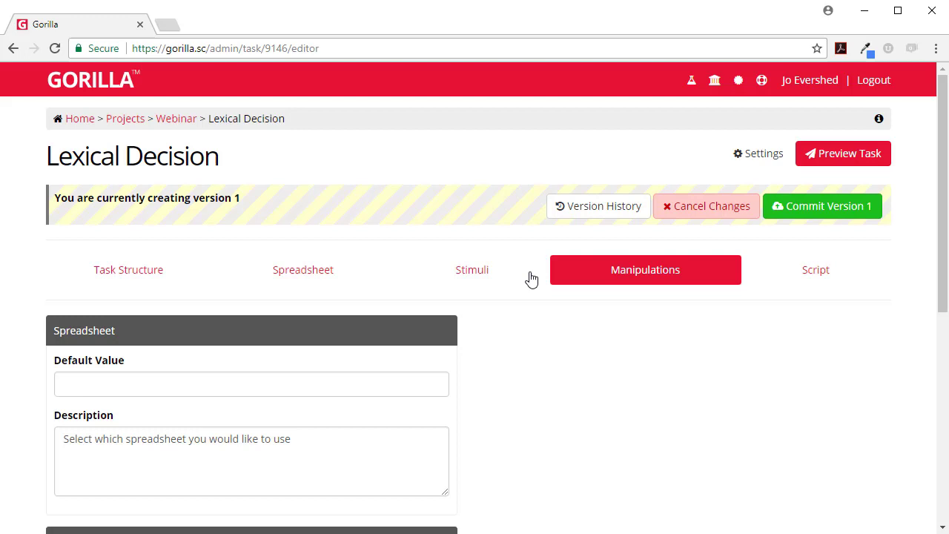
pyautogui.click(829, 154)
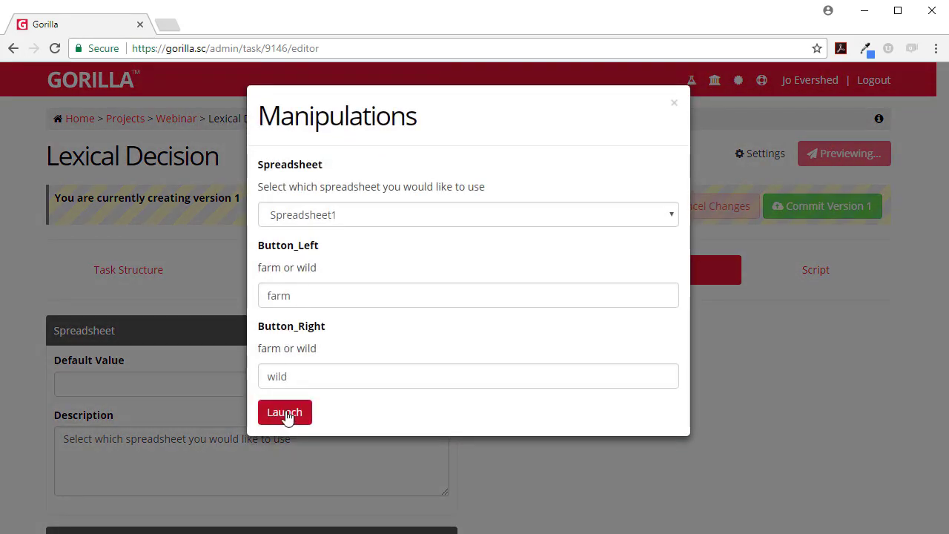
pyautogui.click(286, 414)
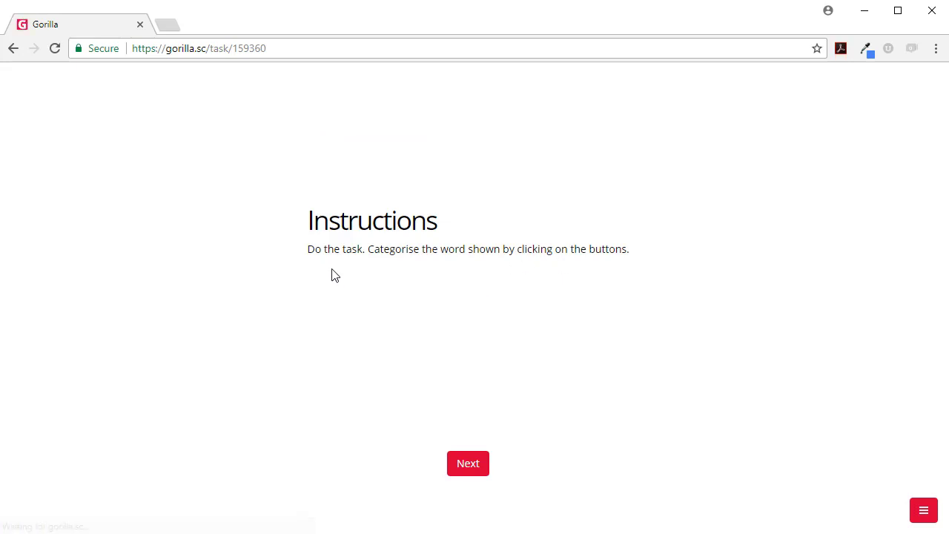
pyautogui.click(471, 472)
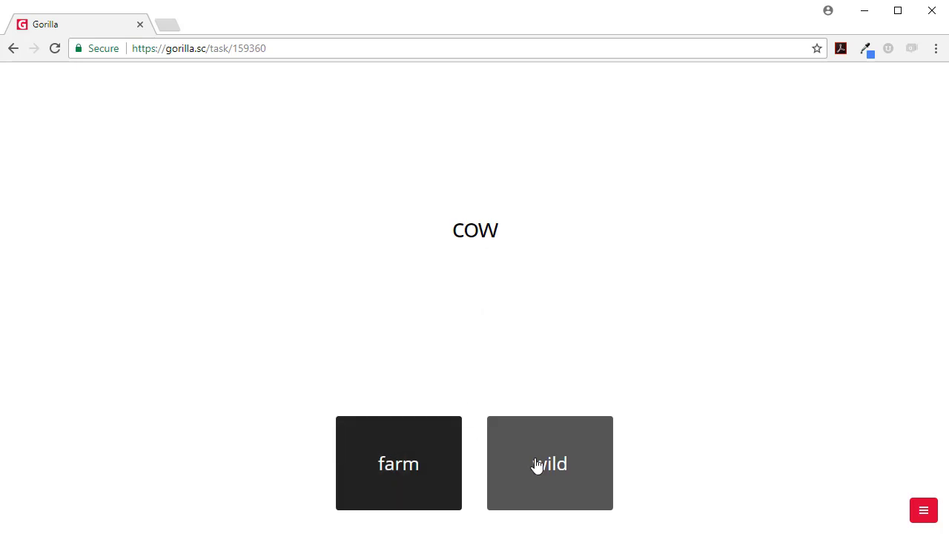
pyautogui.click(396, 476)
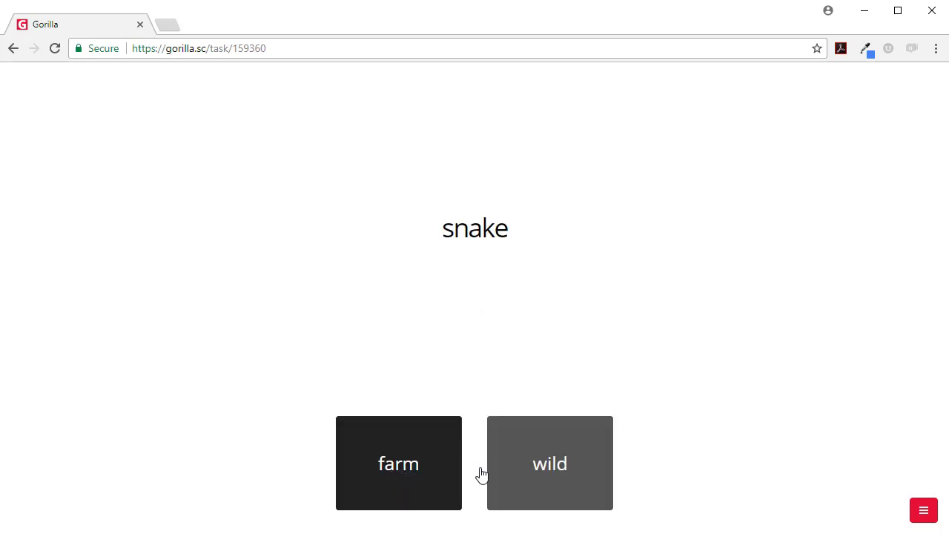
pyautogui.click(519, 472)
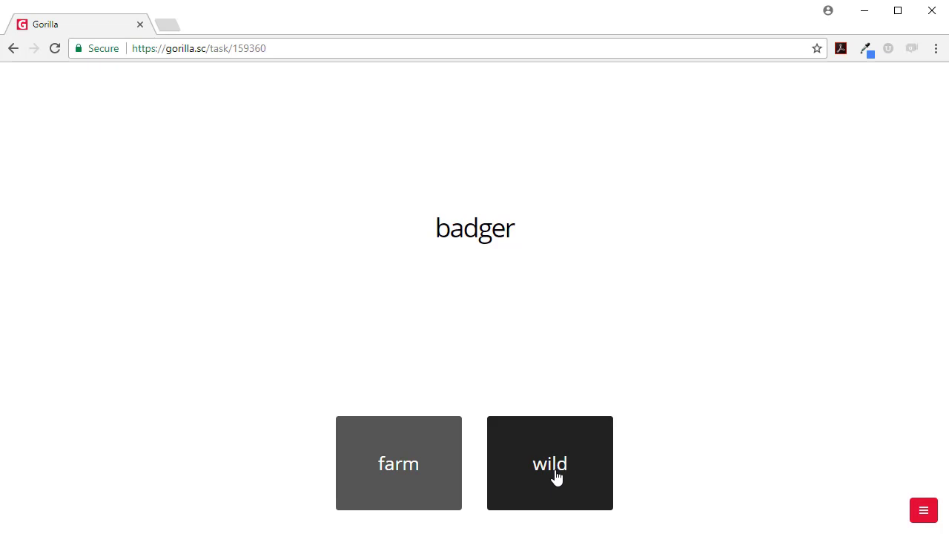
pyautogui.click(552, 475)
pyautogui.click(414, 480)
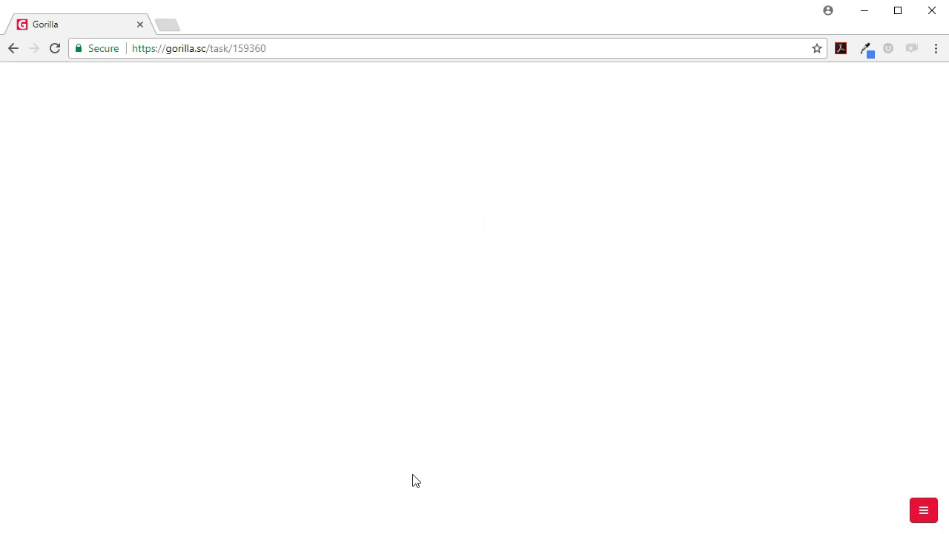
pyautogui.click(541, 475)
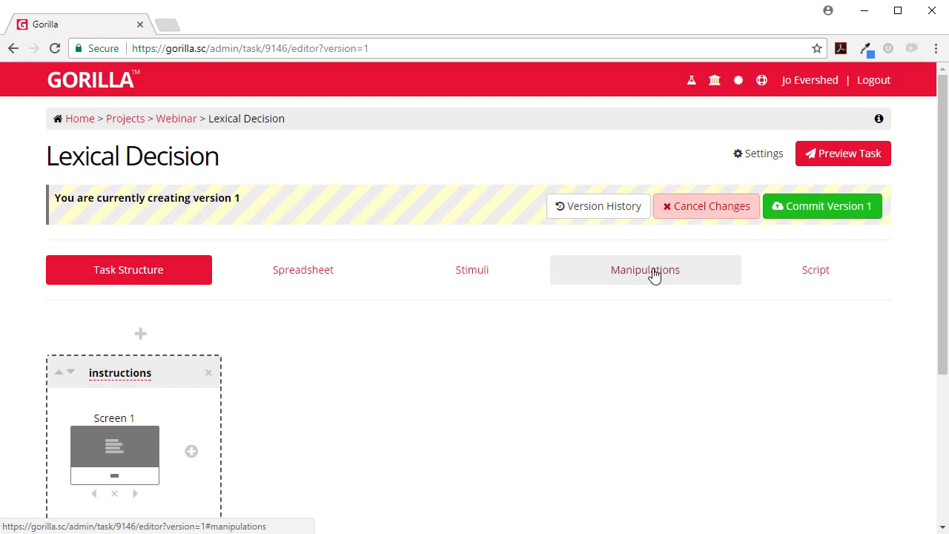
# - Commit version 1 of the Lexical Decision task with the description "Basic Implementation"
pyautogui.click(798, 215)
pyautogui.click(375, 271)
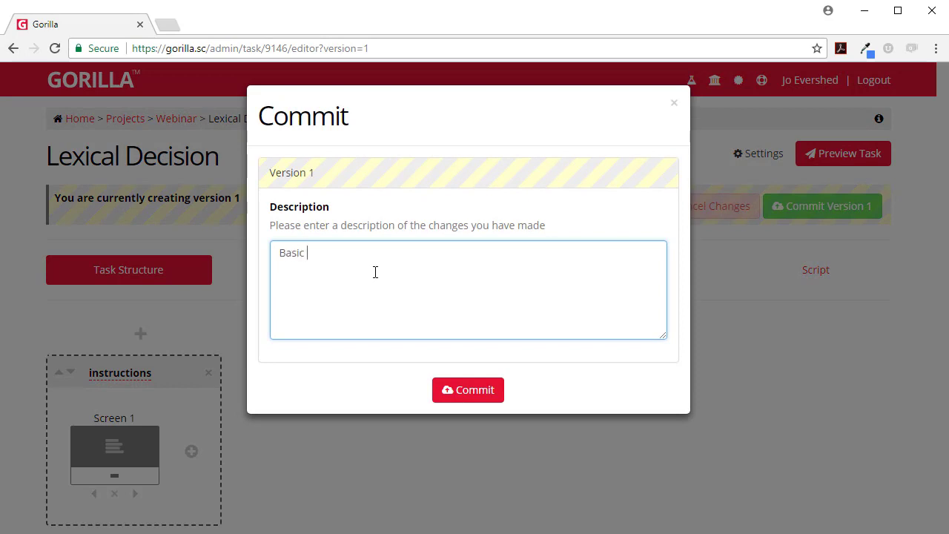
pyautogui.write('Basic Implementation')
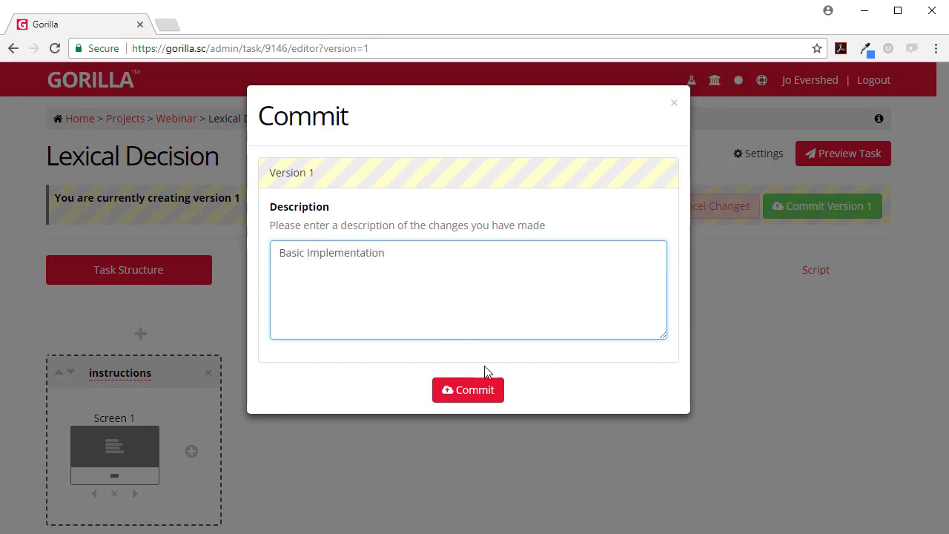
pyautogui.click(468, 389)
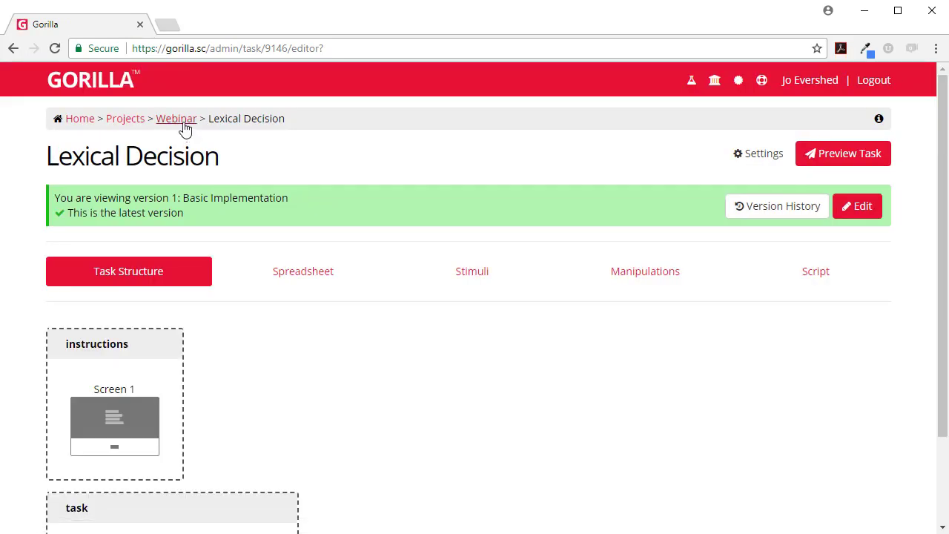
# - Create a new experiment named LExDec in the Webinar project
pyautogui.click(178, 120)
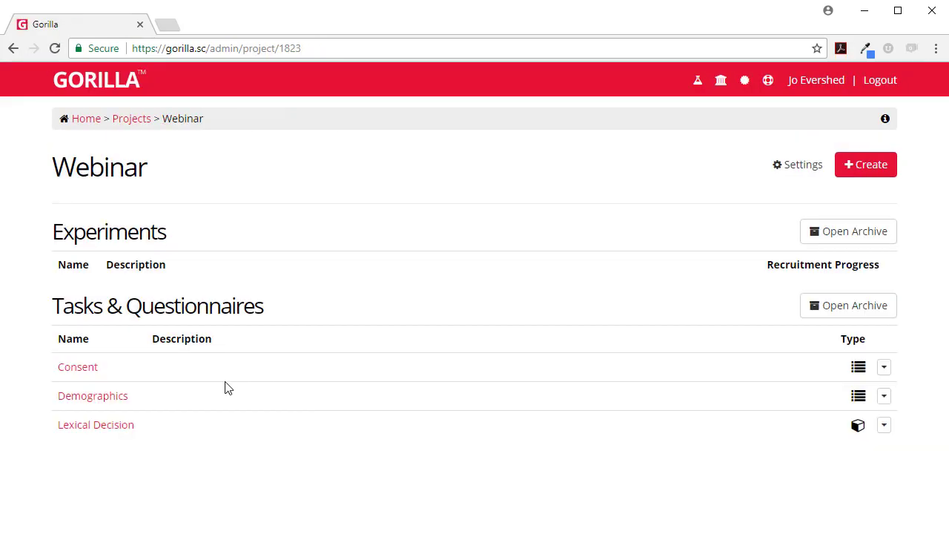
pyautogui.click(872, 167)
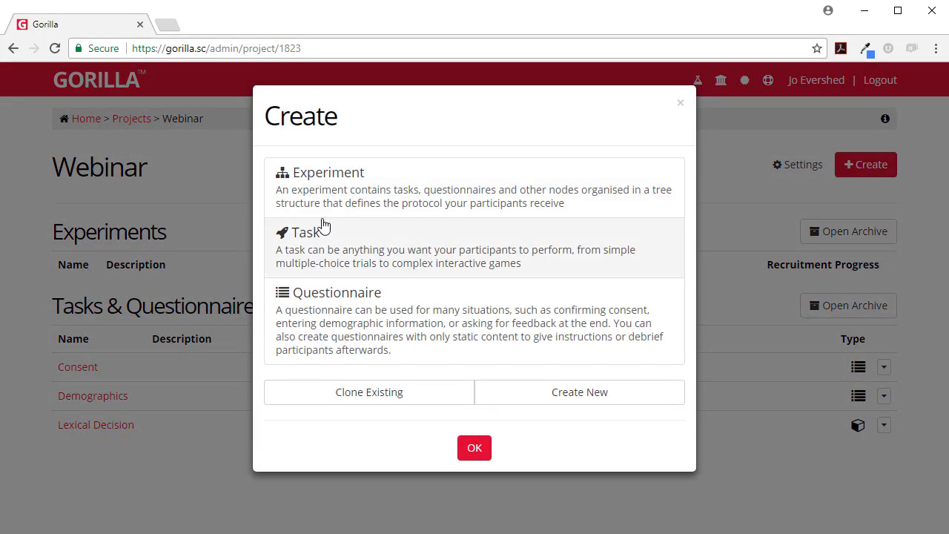
pyautogui.click(314, 196)
pyautogui.click(519, 397)
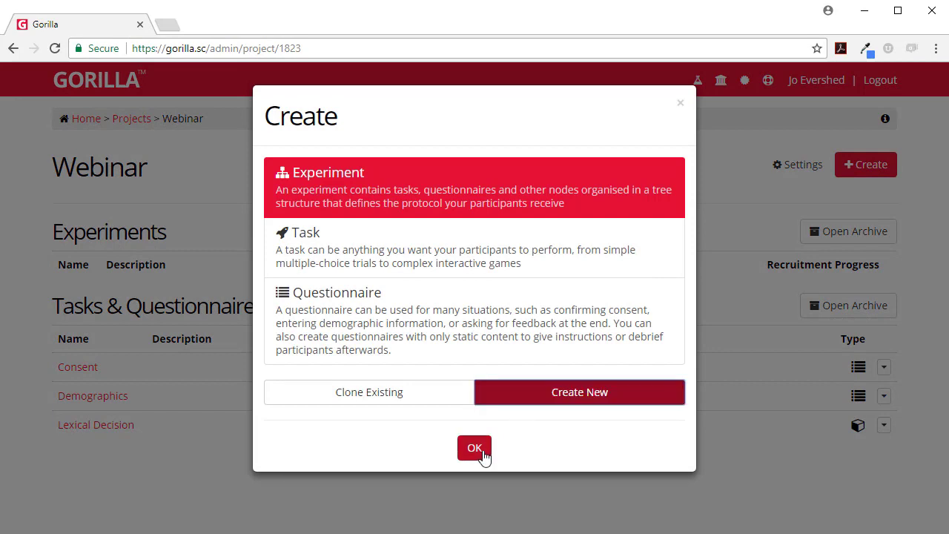
pyautogui.click(474, 448)
pyautogui.click(327, 215)
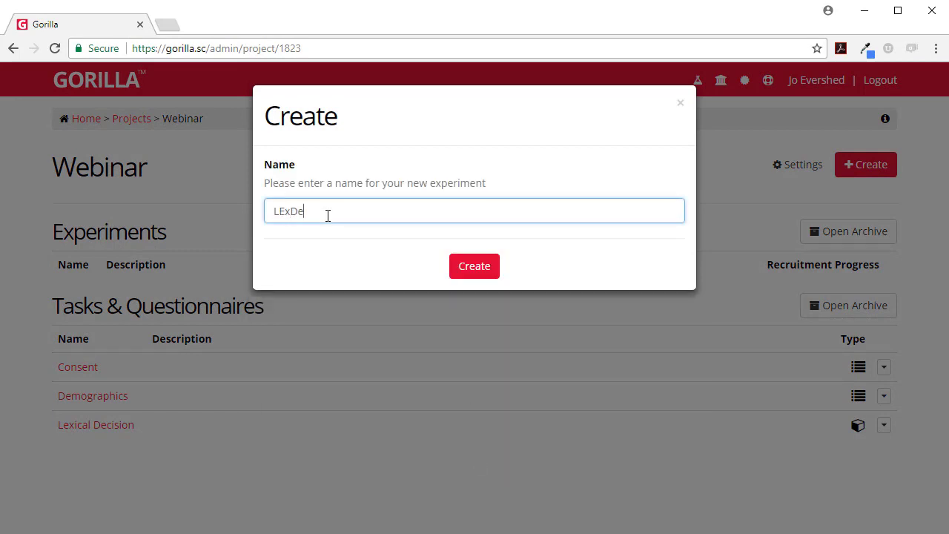
pyautogui.click(489, 268)
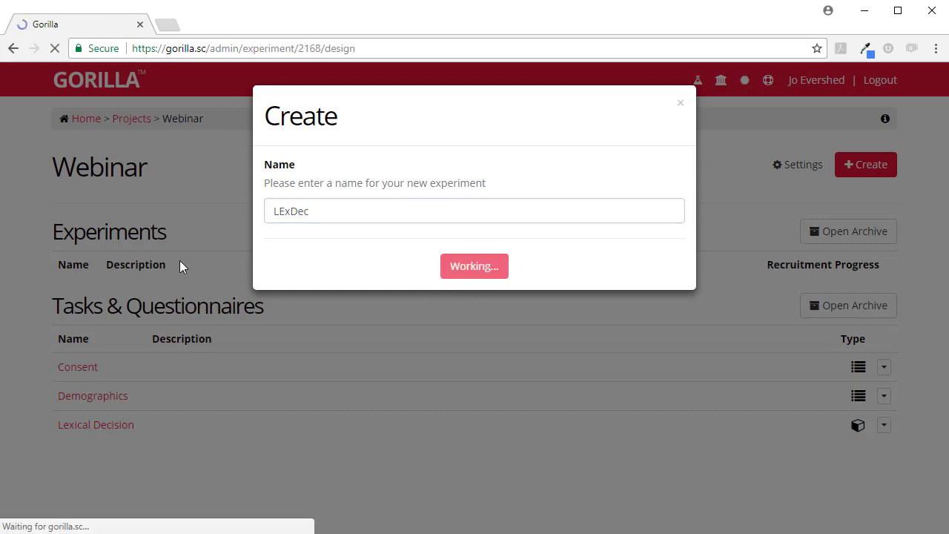
# - Start editing the LExDec experiment and add a task node for the Lexical Decision task
pyautogui.scroll(-3, 875, 176)
pyautogui.scroll(2, 868, 188)
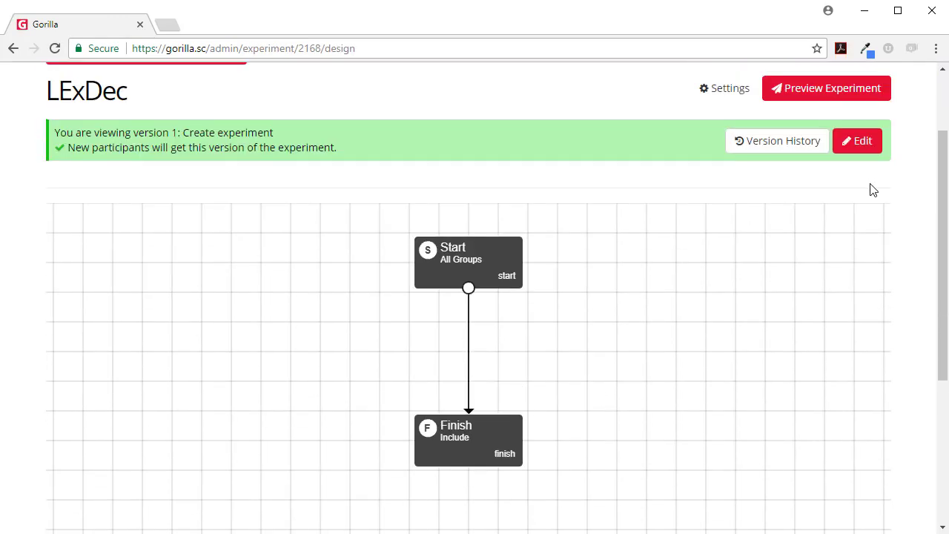
pyautogui.click(860, 173)
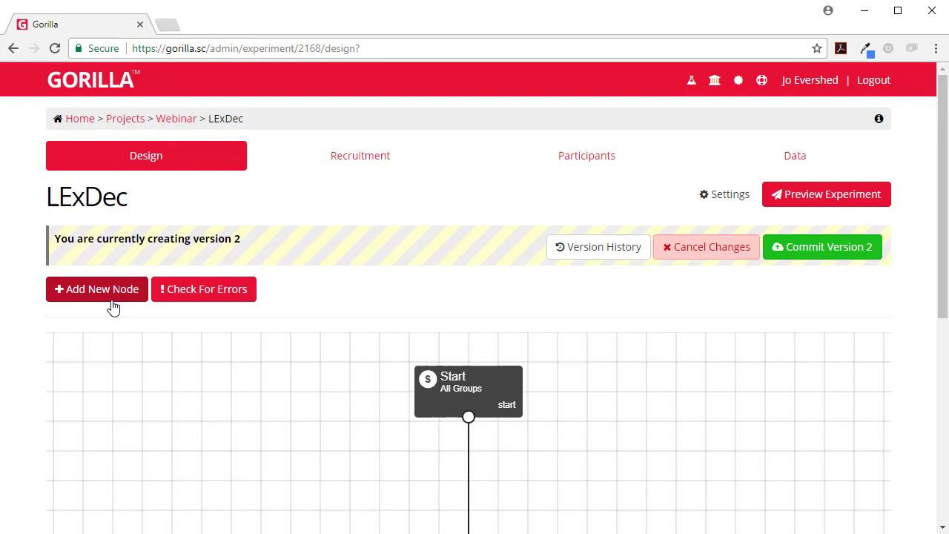
pyautogui.click(109, 297)
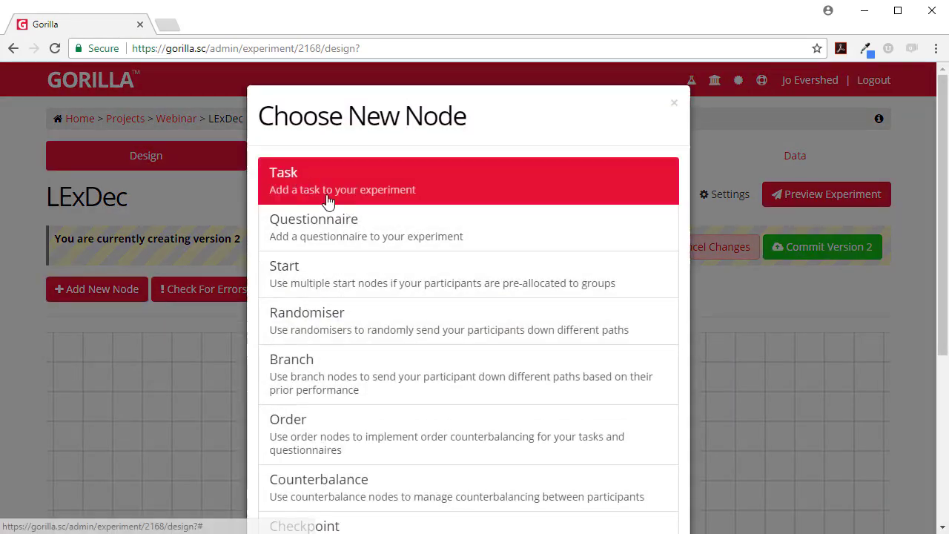
pyautogui.scroll(-2, 449, 380)
pyautogui.scroll(-4, 449, 380)
pyautogui.click(467, 488)
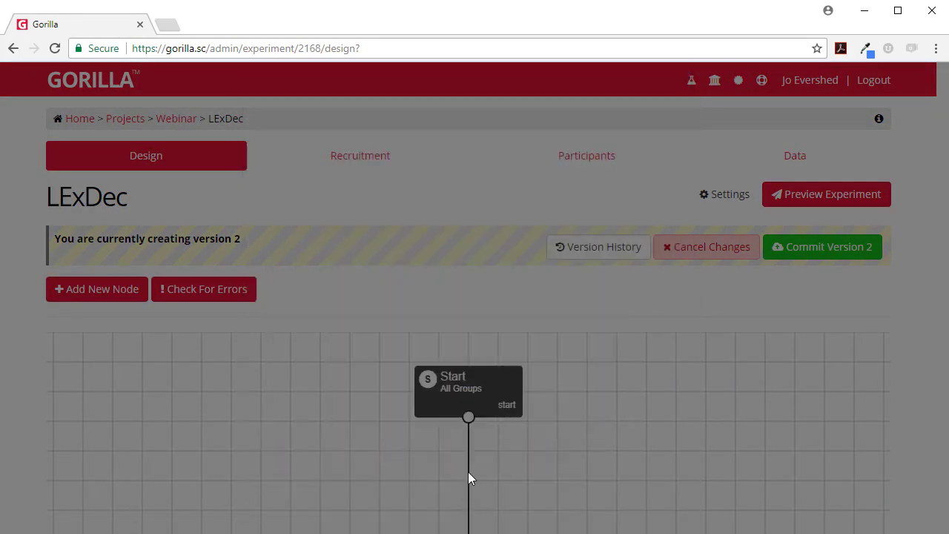
pyautogui.click(245, 306)
pyautogui.click(461, 345)
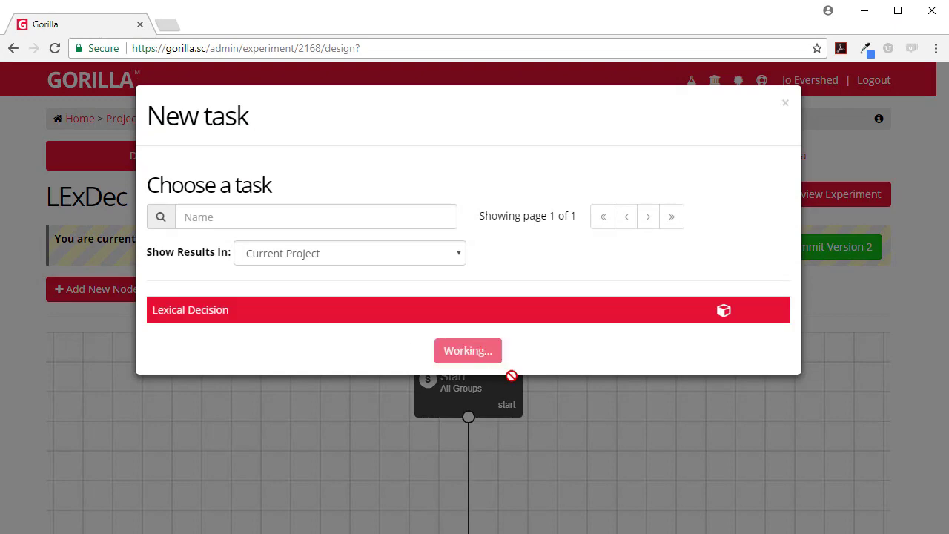
# - Place the Lexical Decision node between Start and Finish, connected to both, and review its manipulation settings
pyautogui.scroll(-2, 628, 456)
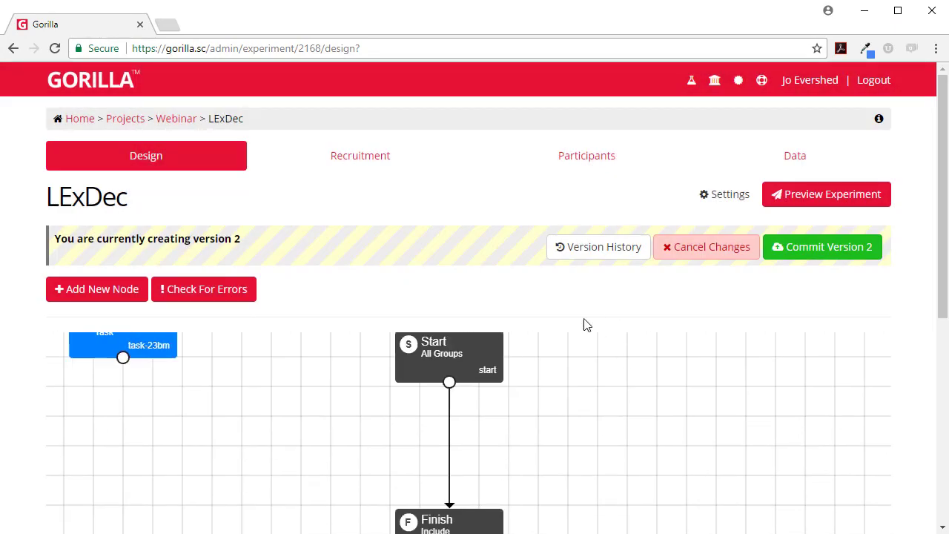
pyautogui.scroll(-3, 517, 346)
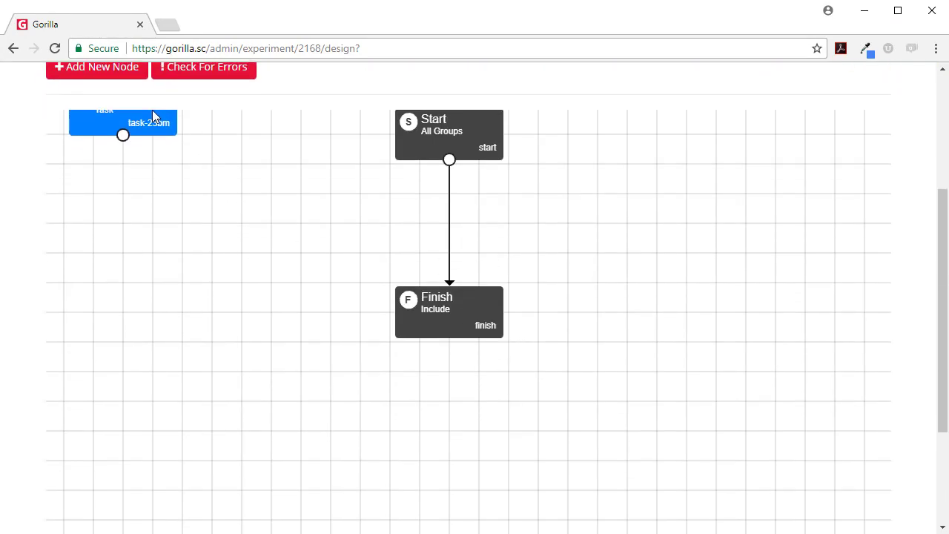
pyautogui.moveTo(152, 116); pyautogui.dragTo(449, 313)
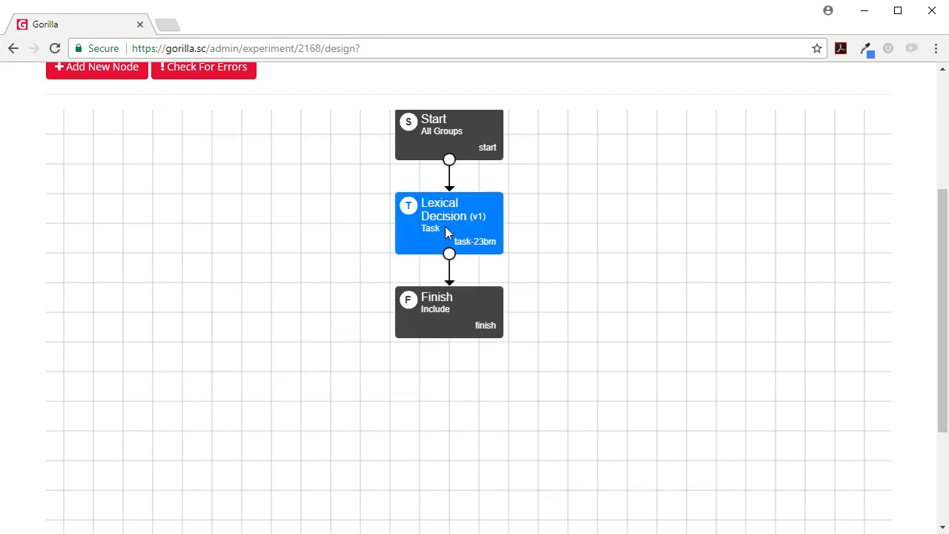
pyautogui.click(445, 226)
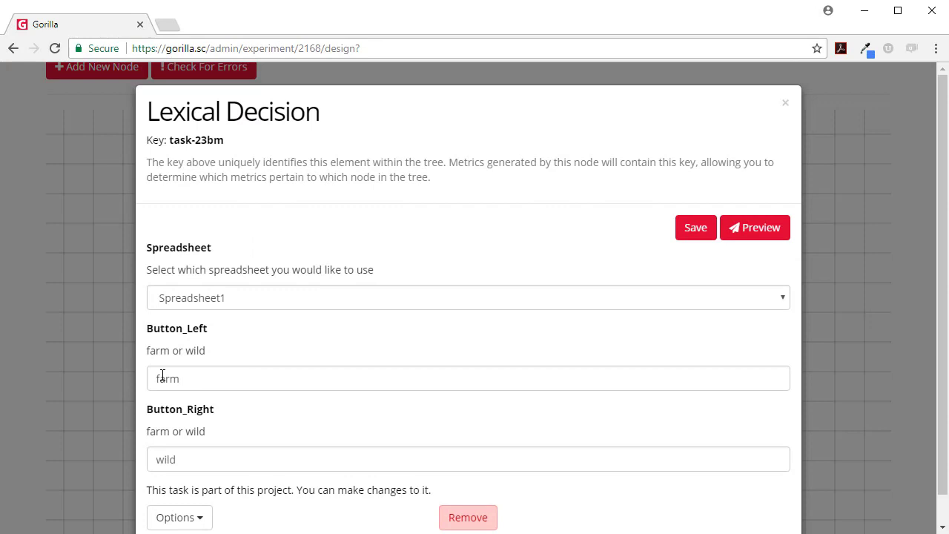
pyautogui.click(786, 105)
# - Preview the experiment past the instructions to its first word trial, and return to the experiment's configuration
pyautogui.scroll(5, 805, 344)
pyautogui.click(825, 204)
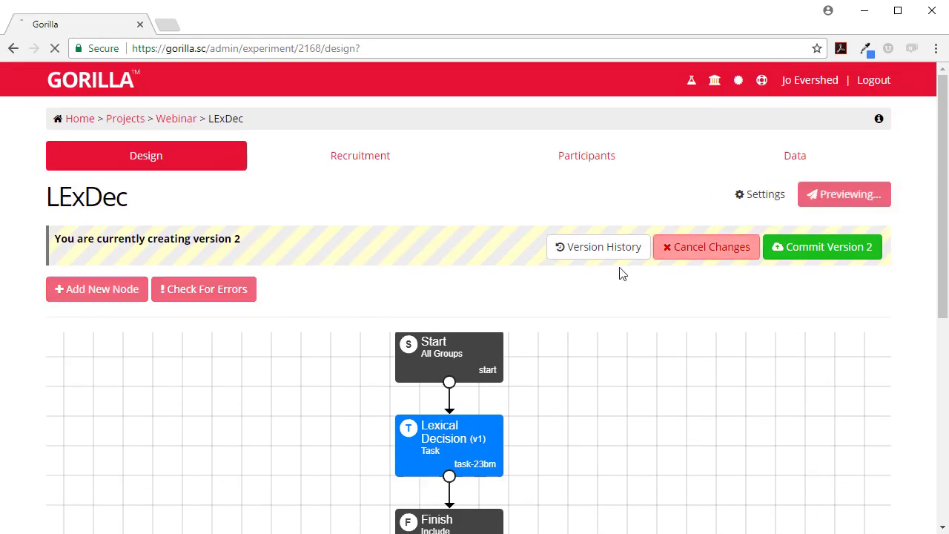
pyautogui.click(467, 462)
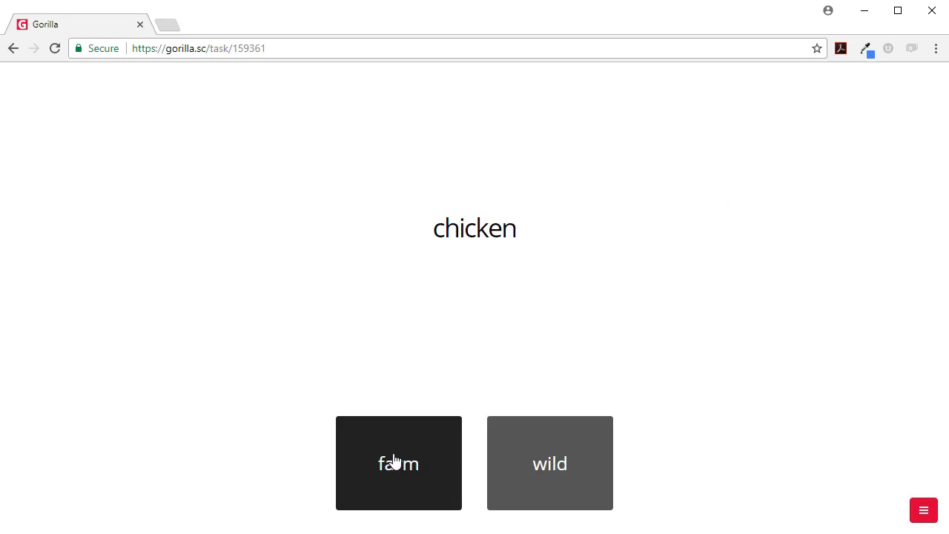
pyautogui.click(923, 511)
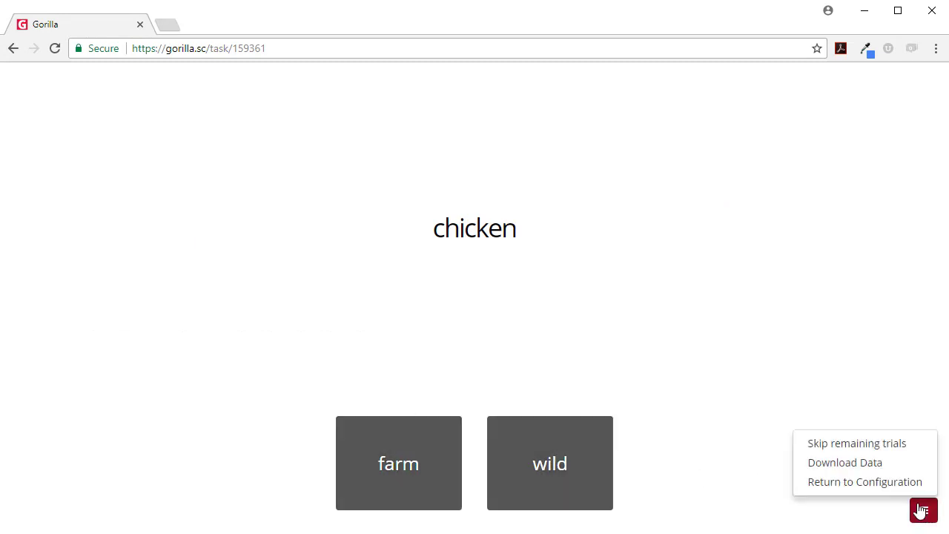
pyautogui.click(882, 483)
pyautogui.scroll(-3, 583, 445)
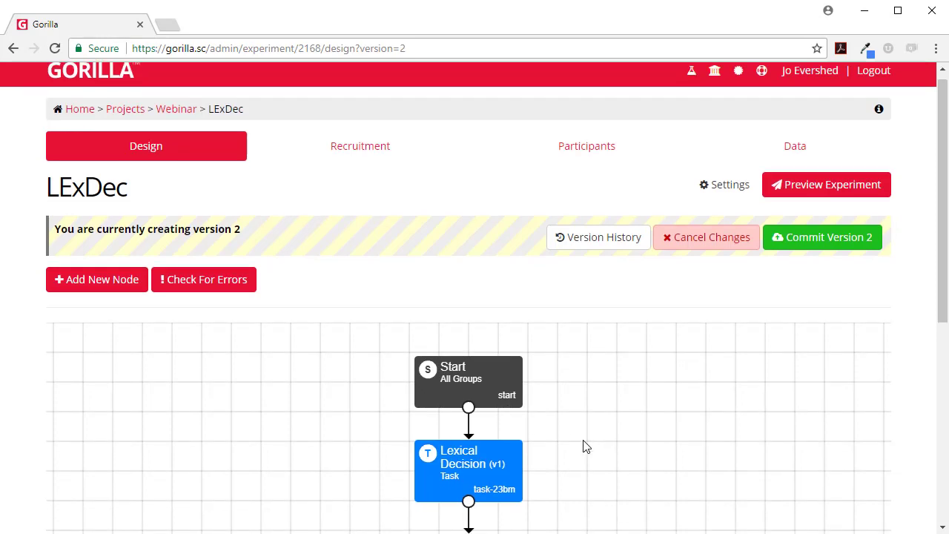
# - Set the Lexical Decision node's Button_Left to wild and Button_Right to farm, and save the settings
pyautogui.click(467, 319)
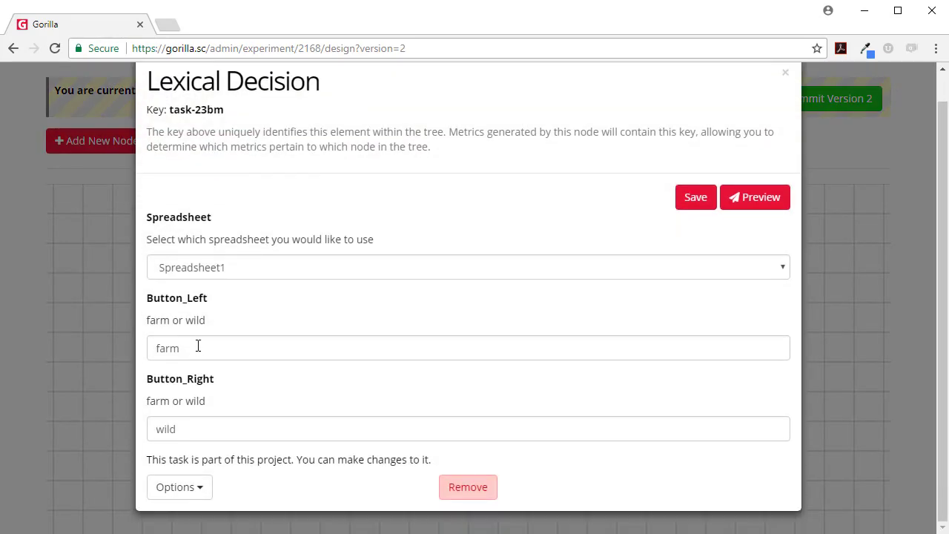
pyautogui.doubleClick(197, 346)
pyautogui.write('wild')
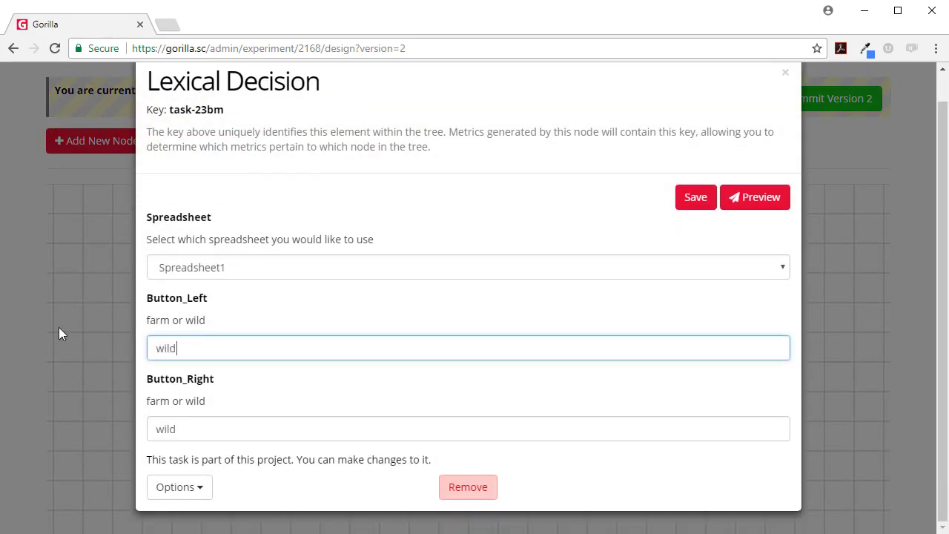
pyautogui.doubleClick(186, 429)
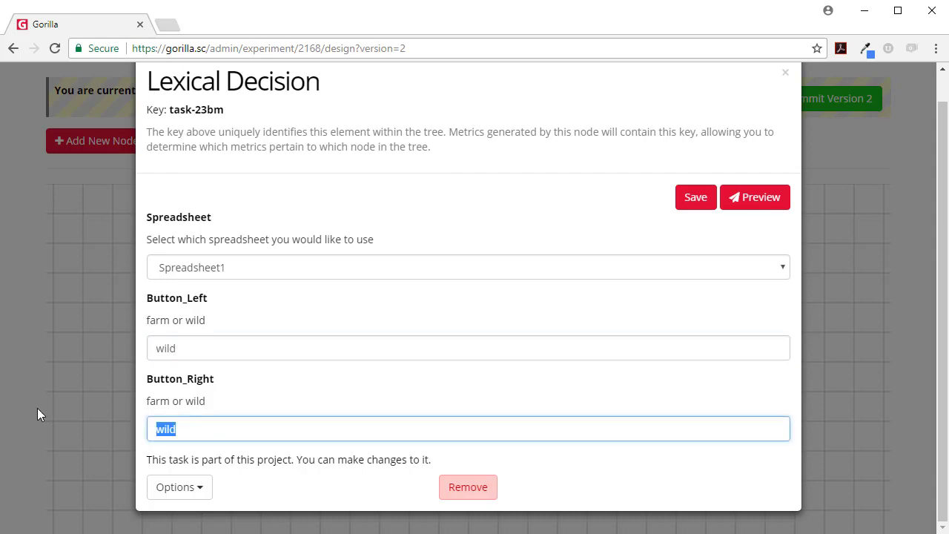
pyautogui.write('farm')
pyautogui.click(700, 200)
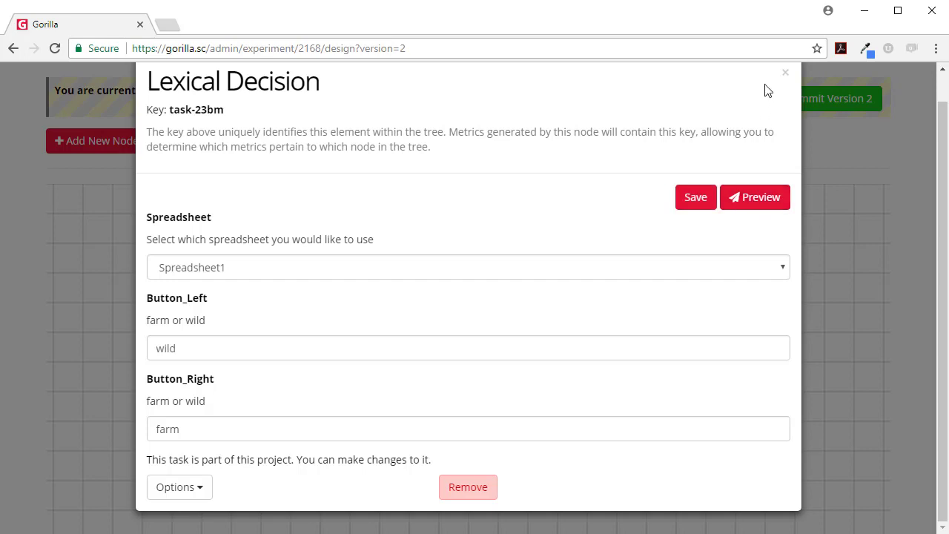
pyautogui.click(786, 74)
# - Preview the experiment past the instructions to check the swapped response buttons, and return to the design
pyautogui.scroll(2, 810, 261)
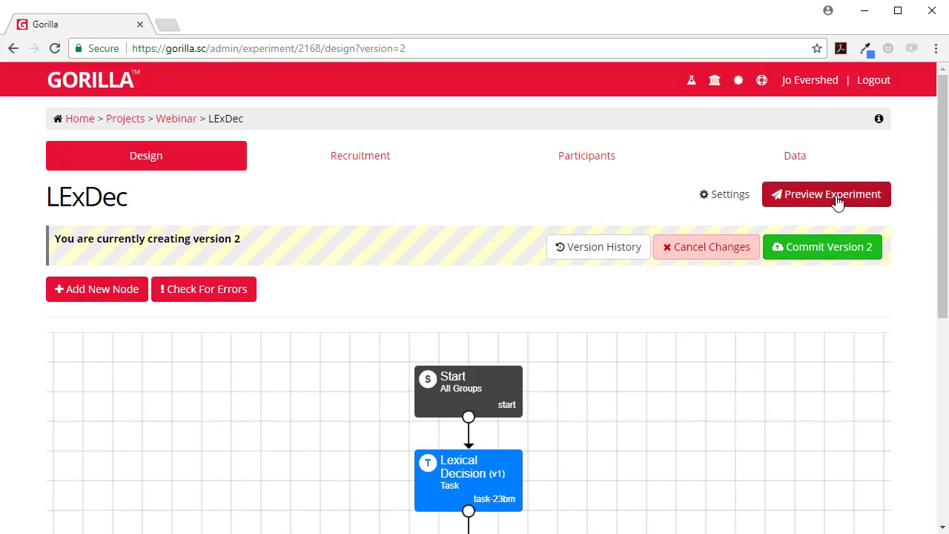
pyautogui.click(836, 189)
pyautogui.click(467, 465)
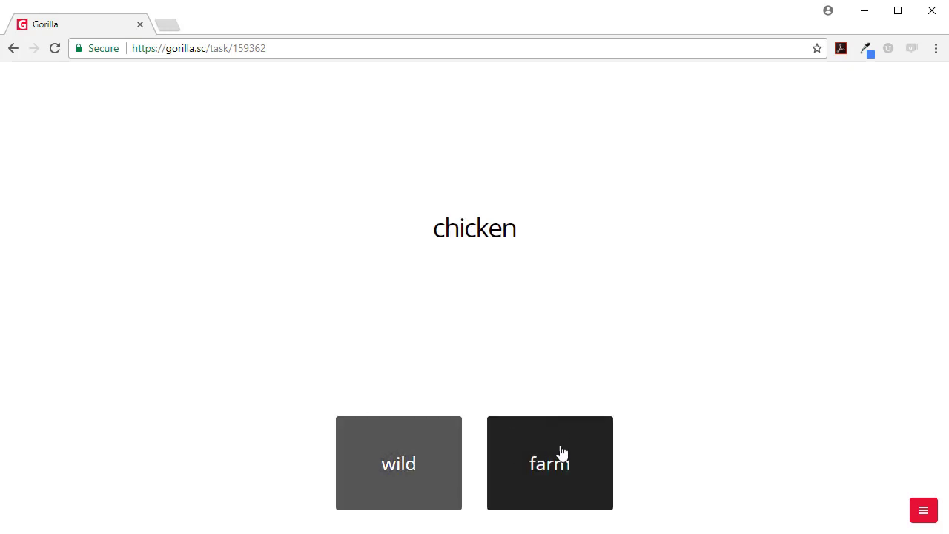
pyautogui.click(918, 514)
pyautogui.click(868, 483)
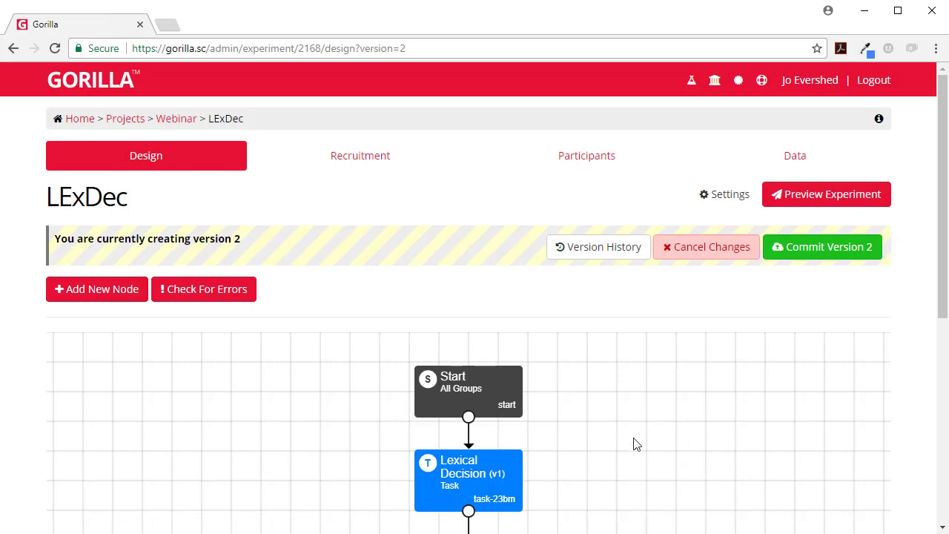
# - Create a new Randomiser node with a first group named wild-farm at ratio 2
pyautogui.click(106, 295)
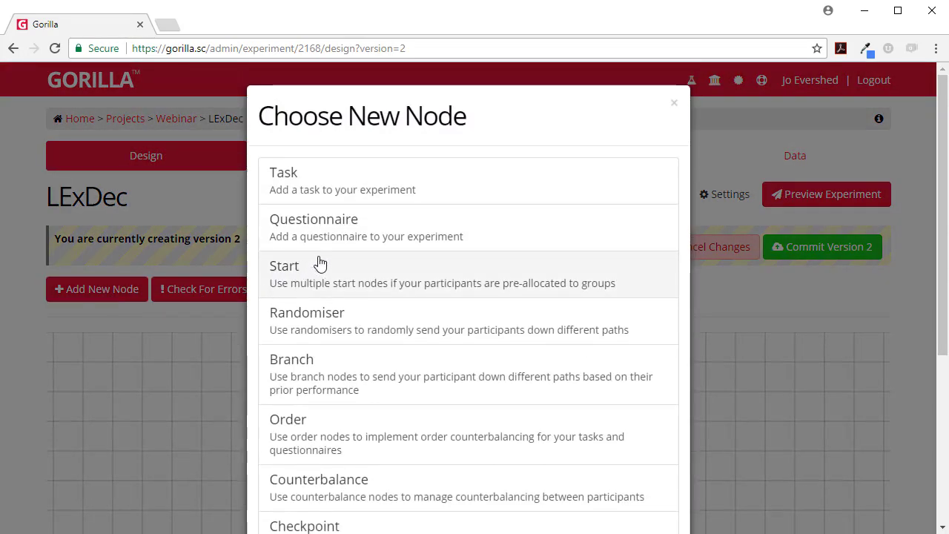
pyautogui.click(320, 329)
pyautogui.scroll(-5, 482, 508)
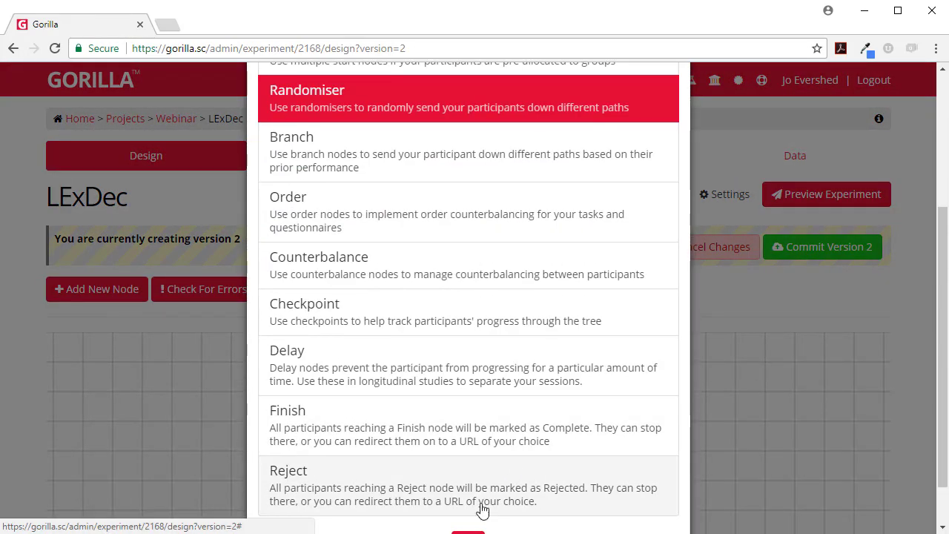
pyautogui.click(468, 487)
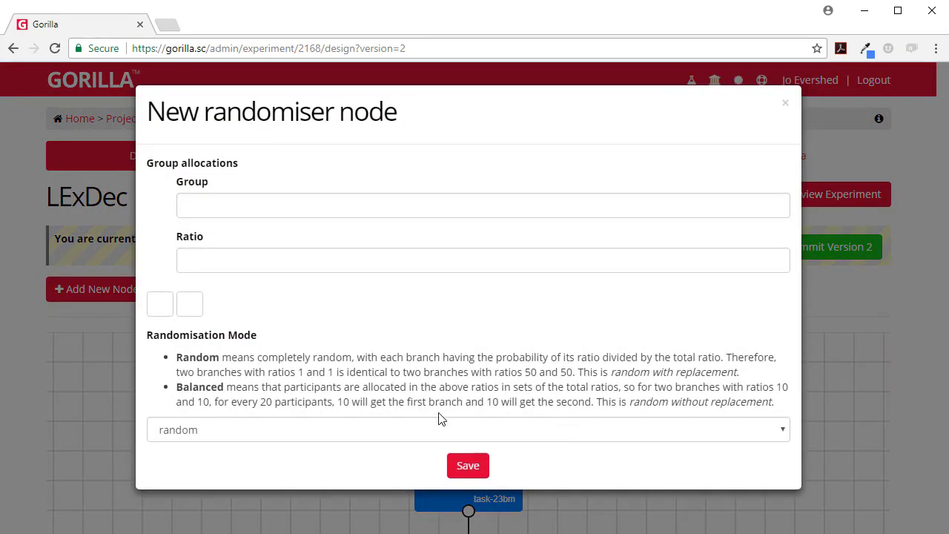
pyautogui.click(235, 204)
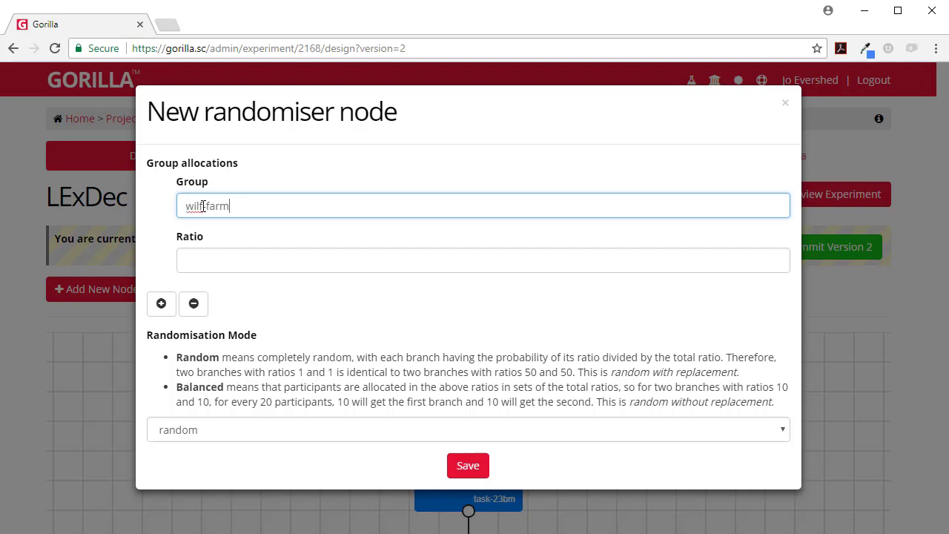
pyautogui.write('d')
pyautogui.click(211, 255)
pyautogui.write('2')
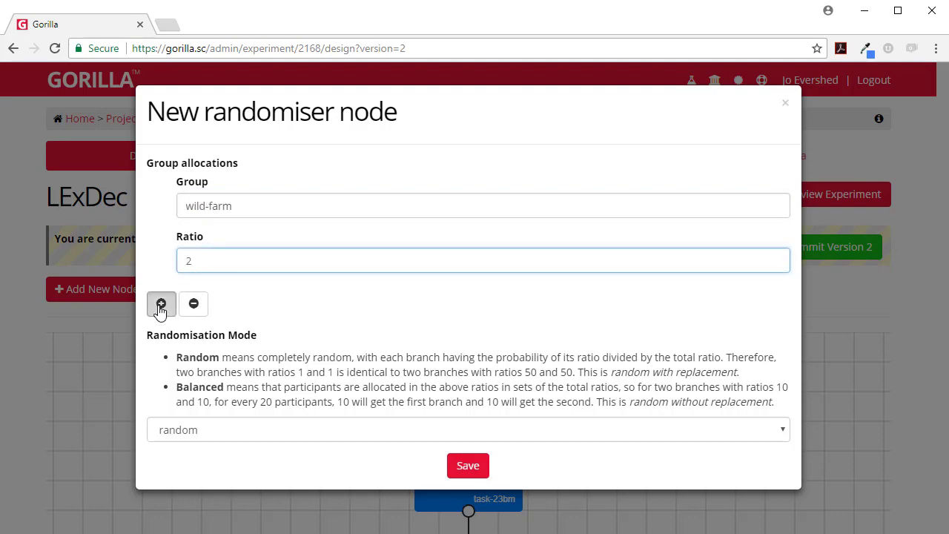
# - Add a second group named farm-wild at ratio 2, set the randomisation mode to balanced, and save the node
pyautogui.click(161, 303)
pyautogui.click(191, 319)
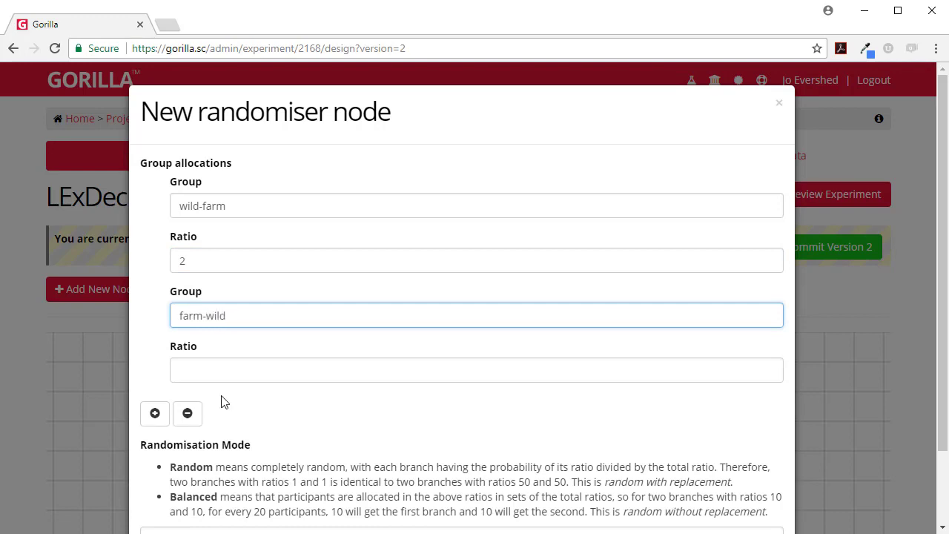
pyautogui.click(225, 371)
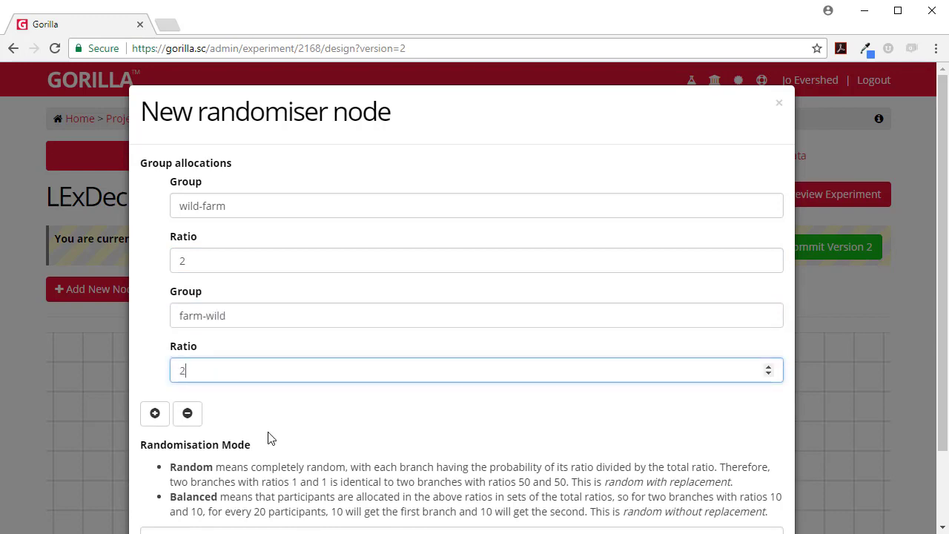
pyautogui.scroll(-2, 274, 467)
pyautogui.click(289, 454)
pyautogui.click(230, 486)
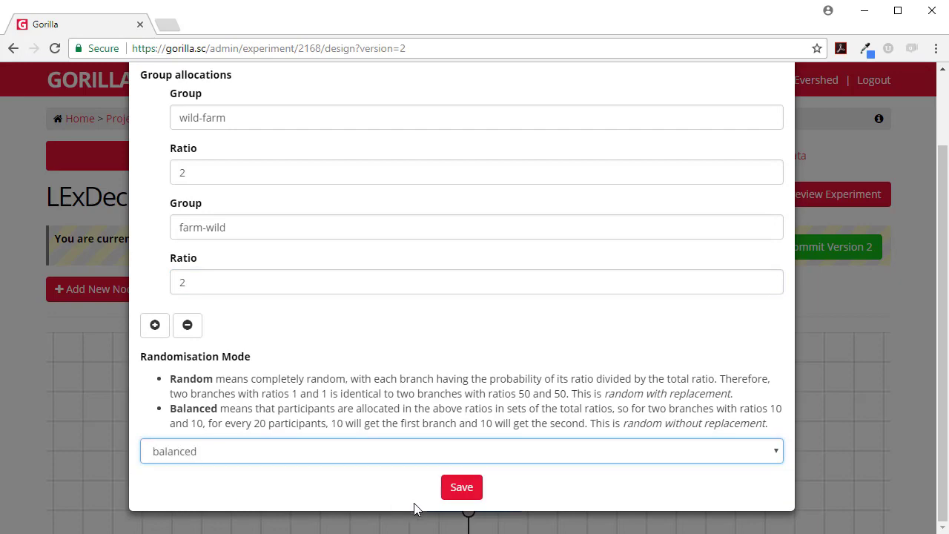
pyautogui.click(472, 493)
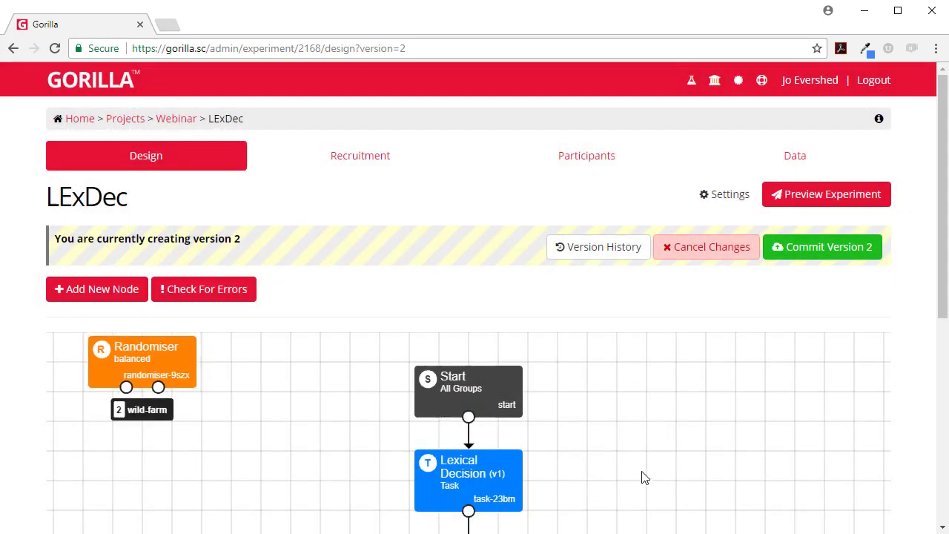
# - Place the Randomiser below Start, rearrange the Lexical Decision and Finish nodes beneath it, and connect the wild-farm branch to Lexical Decision
pyautogui.moveTo(641, 455); pyautogui.dragTo(621, 396)
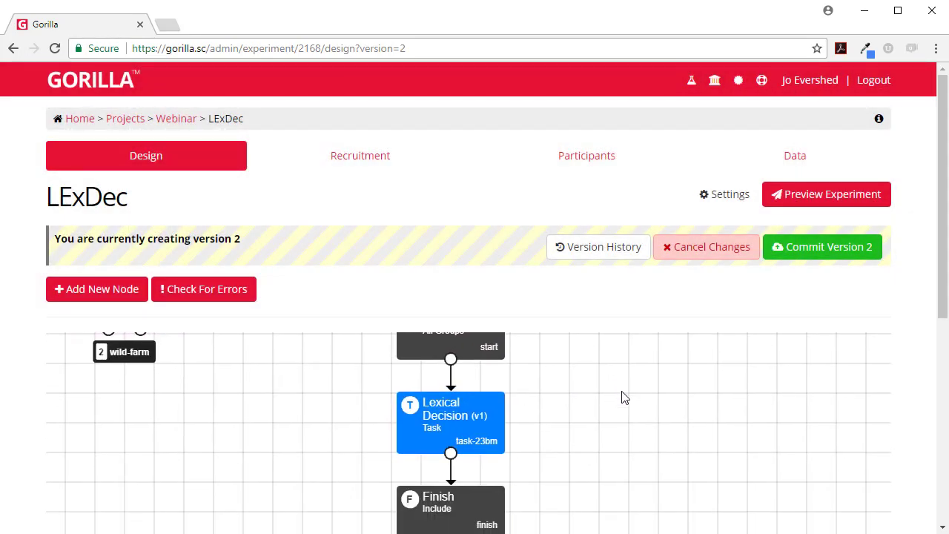
pyautogui.scroll(-3, 586, 343)
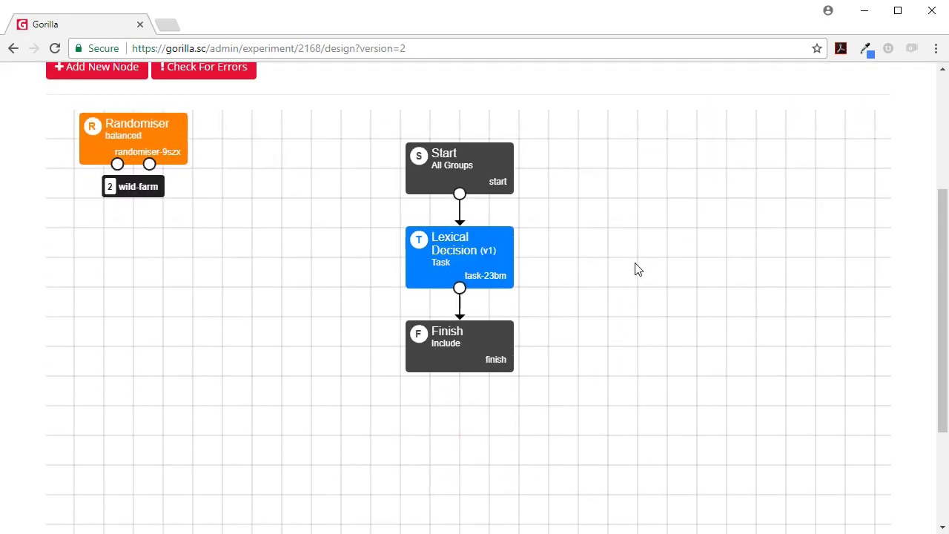
pyautogui.moveTo(160, 172); pyautogui.dragTo(411, 285)
pyautogui.moveTo(469, 382); pyautogui.dragTo(468, 474)
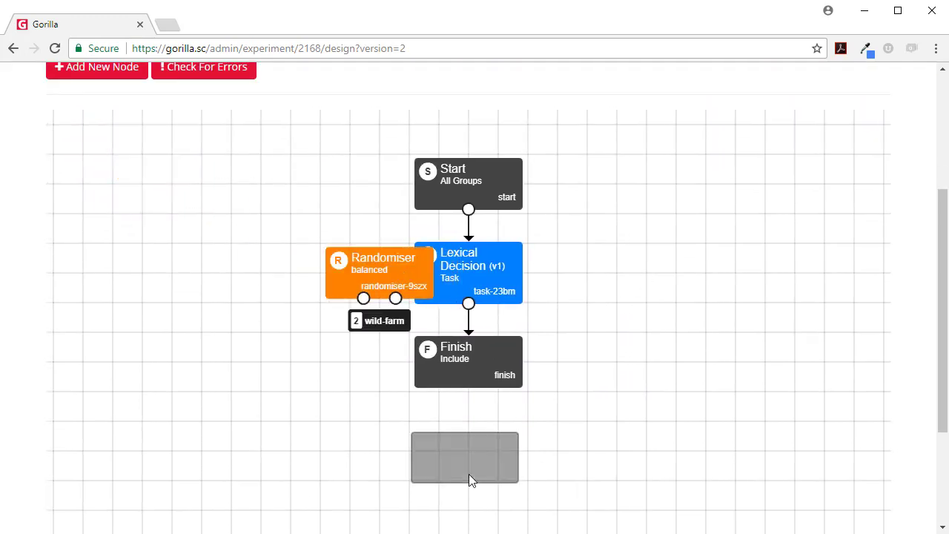
pyautogui.moveTo(476, 351); pyautogui.dragTo(475, 353)
pyautogui.moveTo(384, 269); pyautogui.dragTo(482, 267)
pyautogui.moveTo(452, 362); pyautogui.dragTo(339, 386)
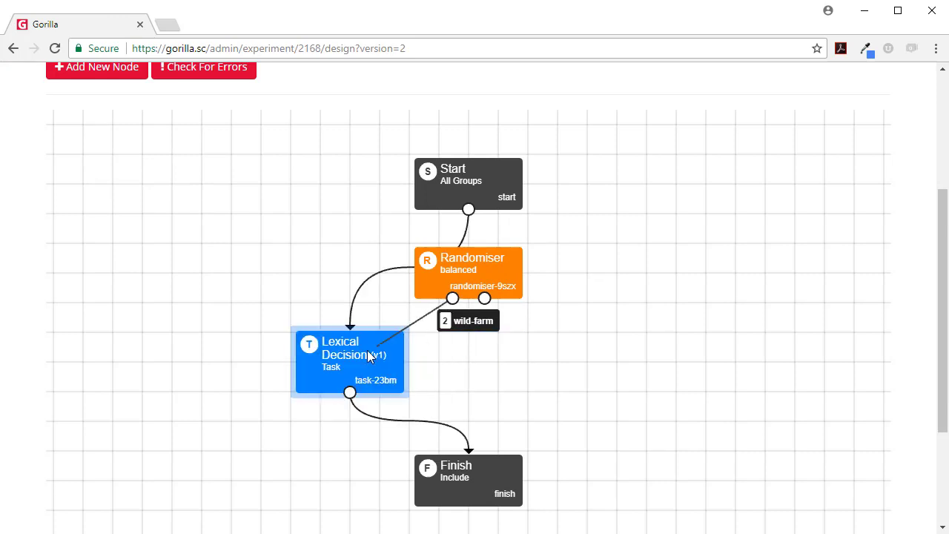
# - Add a second task node for the Lexical Decision task from the current project
pyautogui.click(104, 68)
pyautogui.click(324, 194)
pyautogui.scroll(-4, 435, 303)
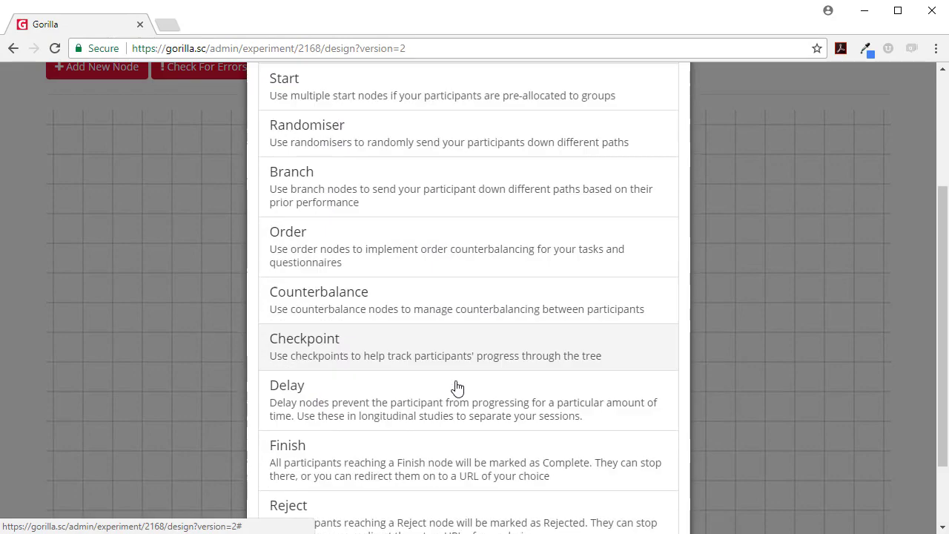
pyautogui.click(466, 487)
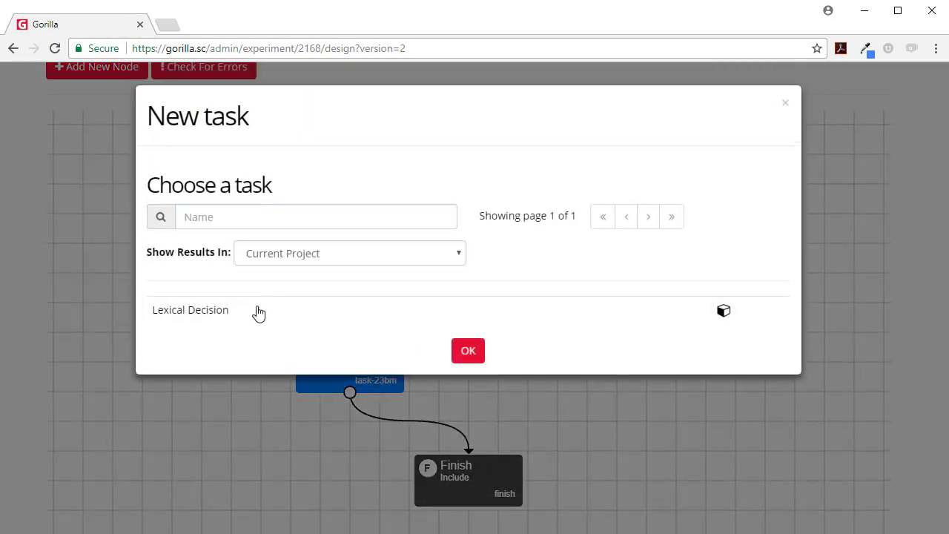
pyautogui.click(255, 313)
pyautogui.click(468, 349)
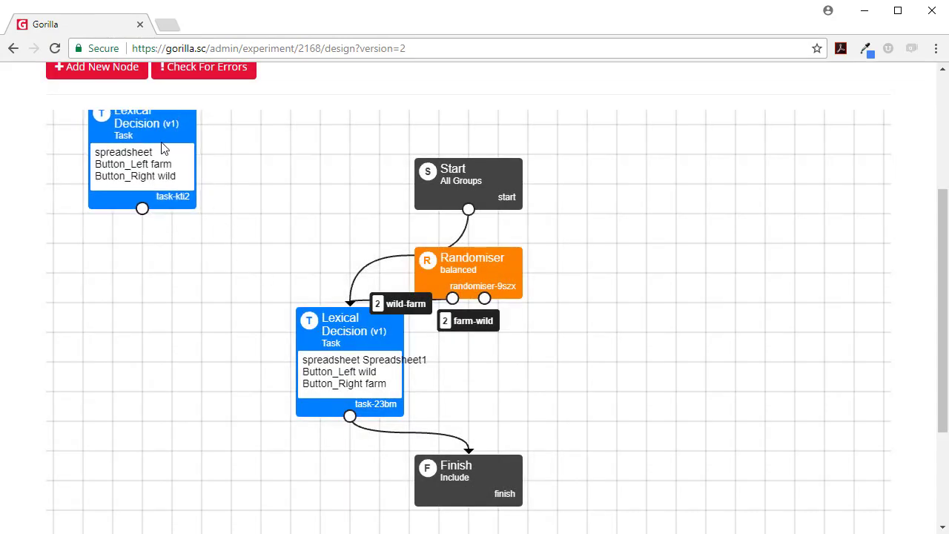
# - Link Start to the Randomiser, connect the second Lexical Decision node to the farm-wild branch and Finish, and align both task nodes
pyautogui.moveTo(167, 152); pyautogui.dragTo(606, 354)
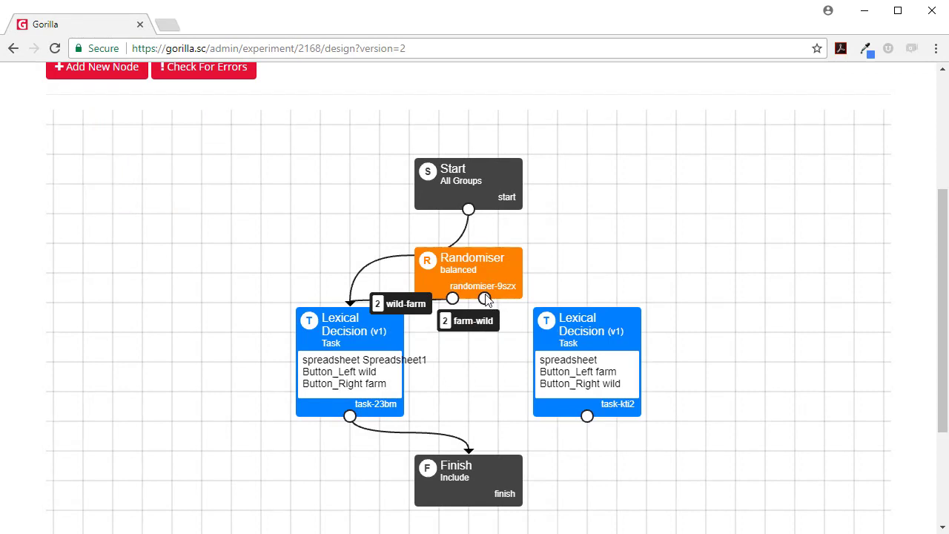
pyautogui.moveTo(484, 298); pyautogui.dragTo(598, 342)
pyautogui.moveTo(586, 416); pyautogui.dragTo(474, 512)
pyautogui.moveTo(396, 364); pyautogui.dragTo(394, 391)
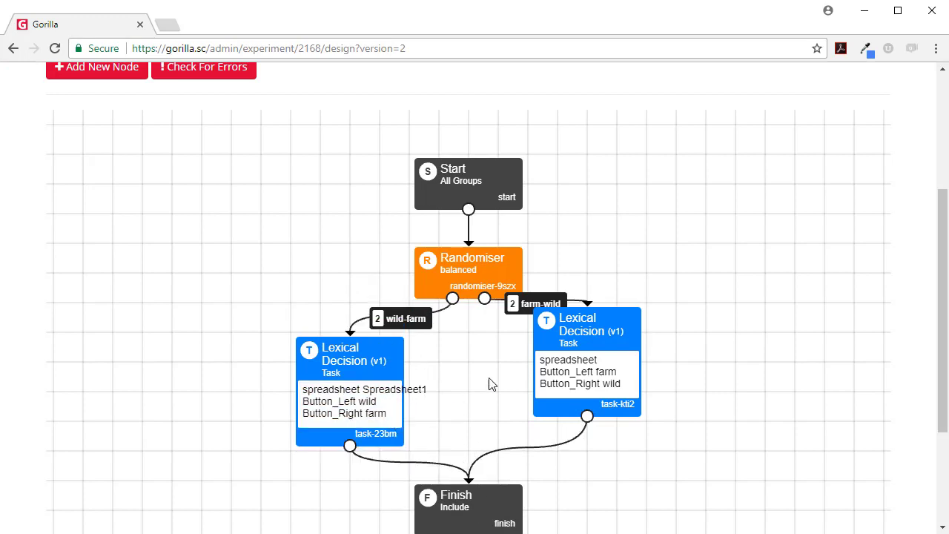
pyautogui.moveTo(595, 365); pyautogui.dragTo(599, 393)
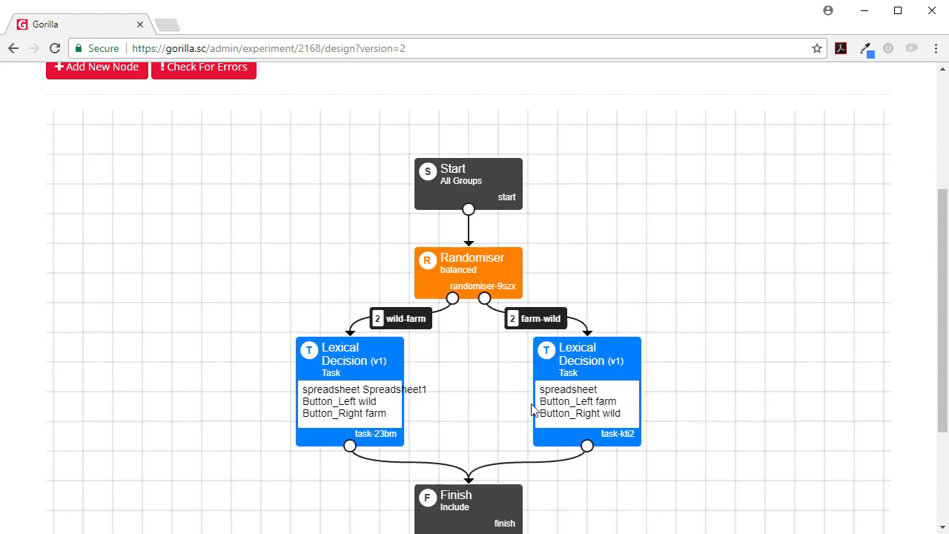
# - Review the spreadsheet and button manipulation settings of both Lexical Decision nodes
pyautogui.click(378, 374)
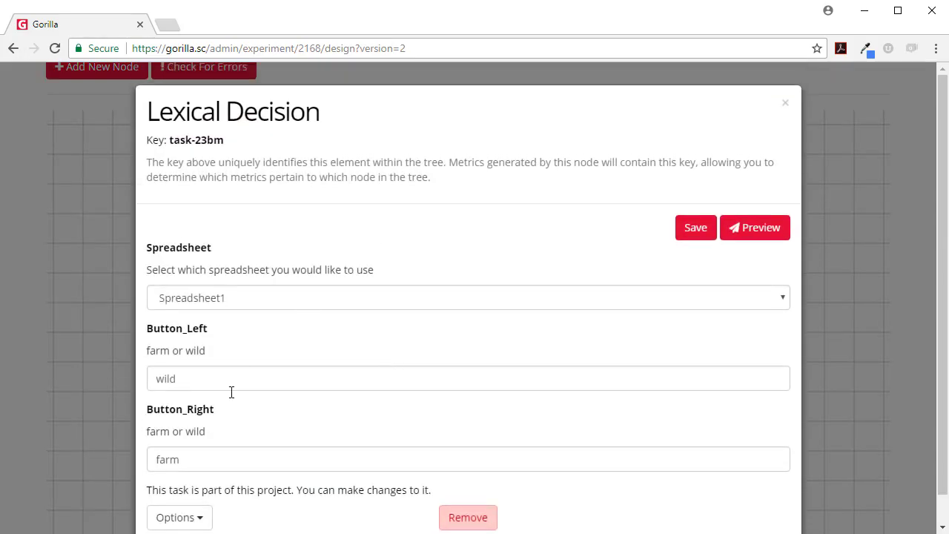
pyautogui.click(785, 103)
pyautogui.click(599, 374)
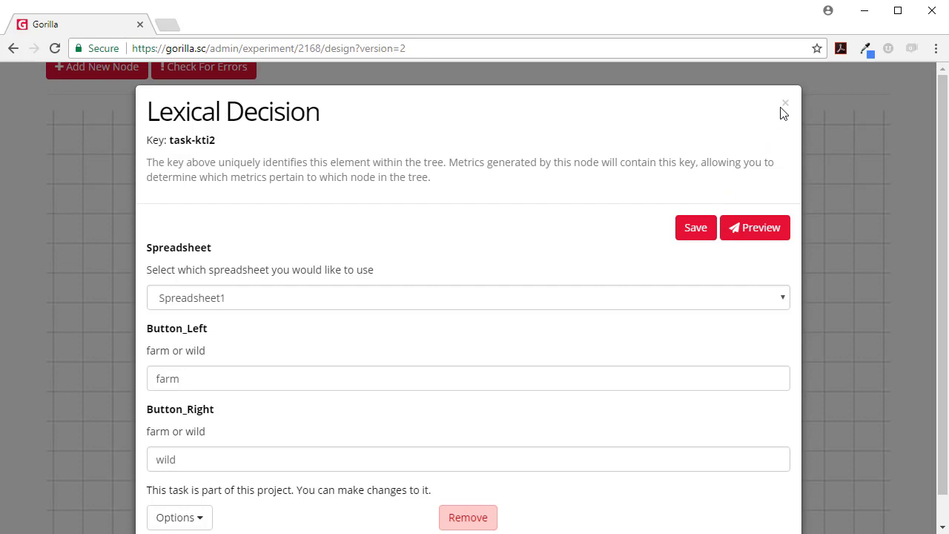
pyautogui.click(785, 104)
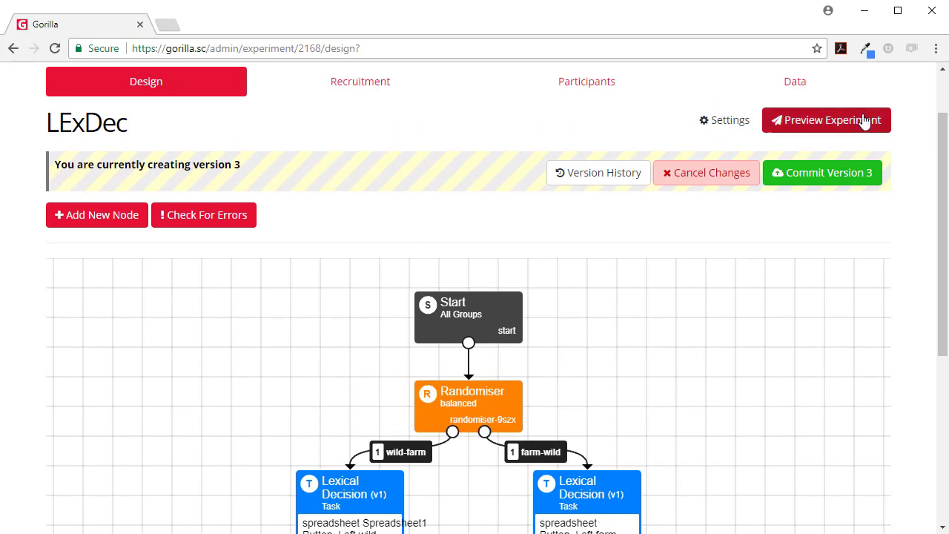
# - Preview the experiment, answer wild for fox and respond to the following trial, and return to the design
pyautogui.click(831, 123)
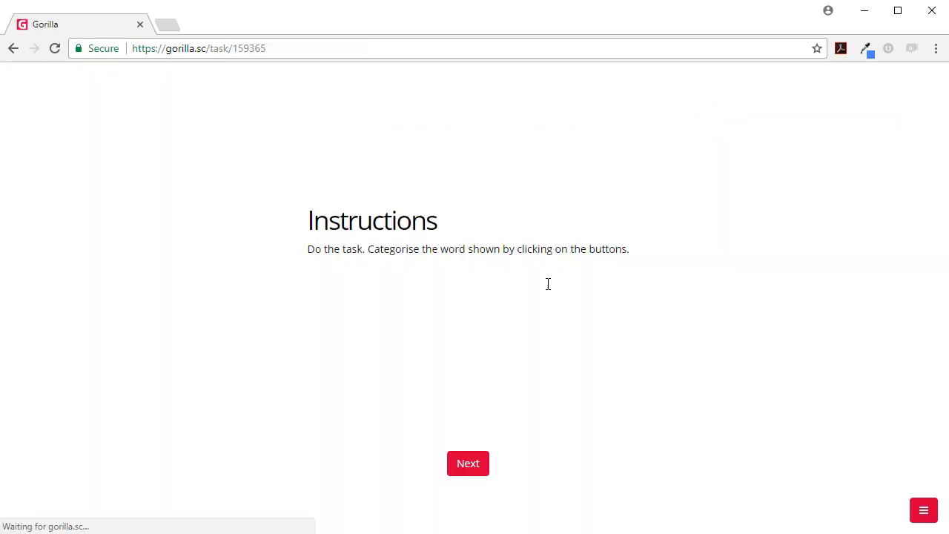
pyautogui.click(466, 470)
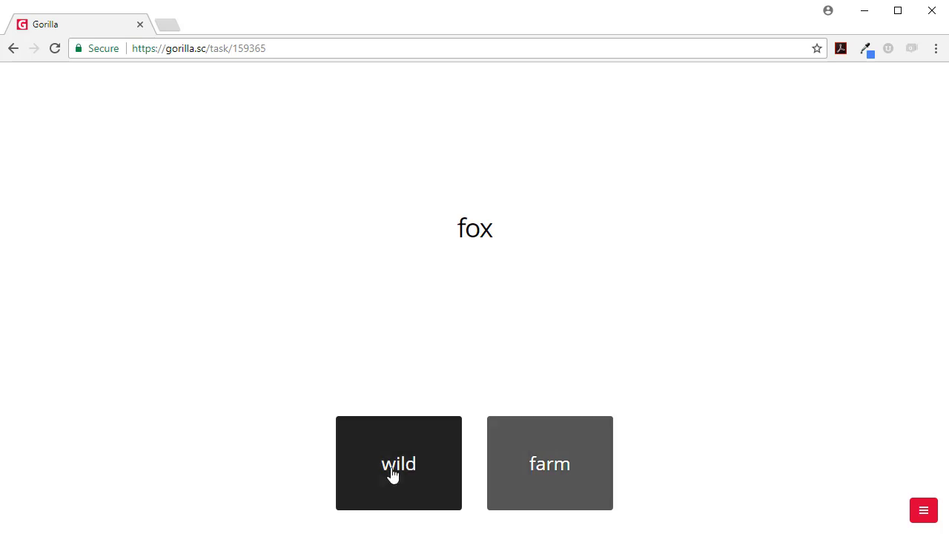
pyautogui.click(391, 475)
pyautogui.click(511, 475)
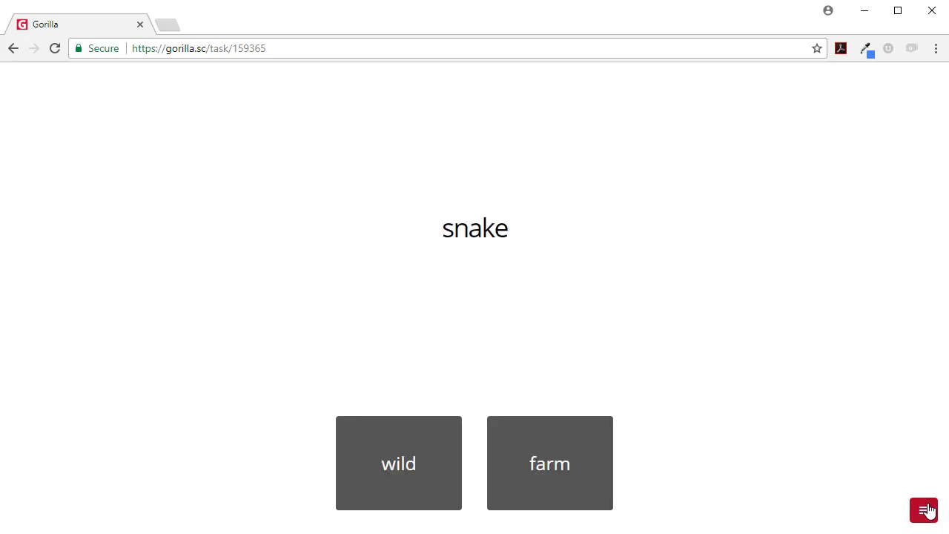
pyautogui.click(924, 510)
pyautogui.click(873, 488)
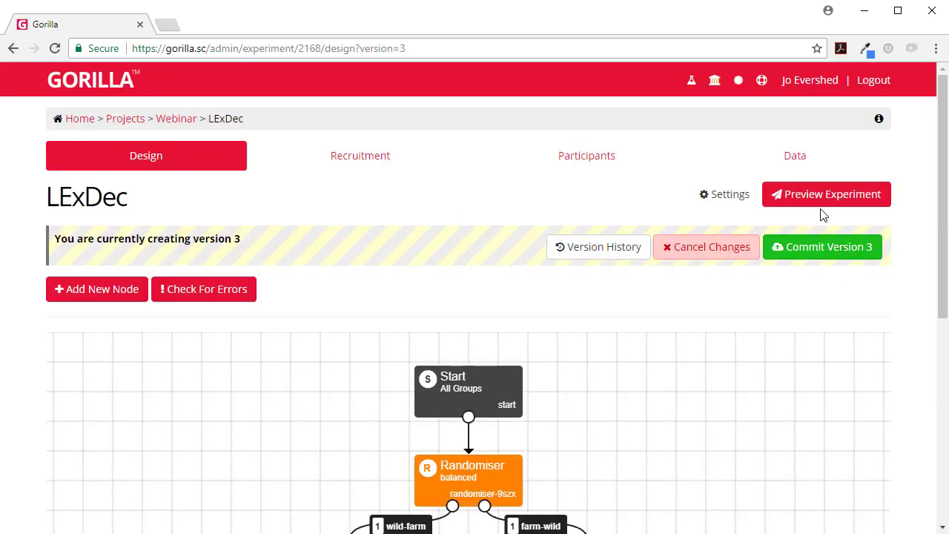
# - Preview the experiment again to check the other randomiser branch, answer farm for cow, and return to the design
pyautogui.click(813, 194)
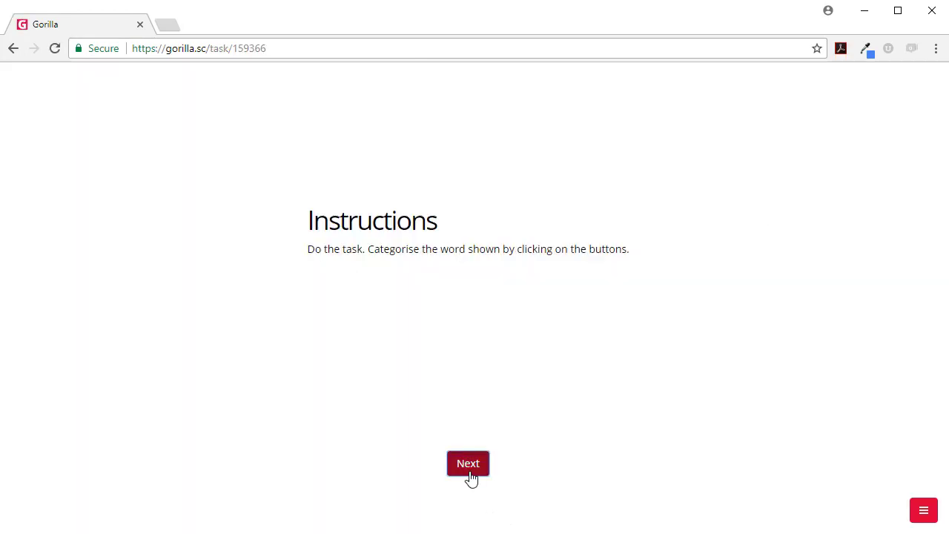
pyautogui.click(469, 472)
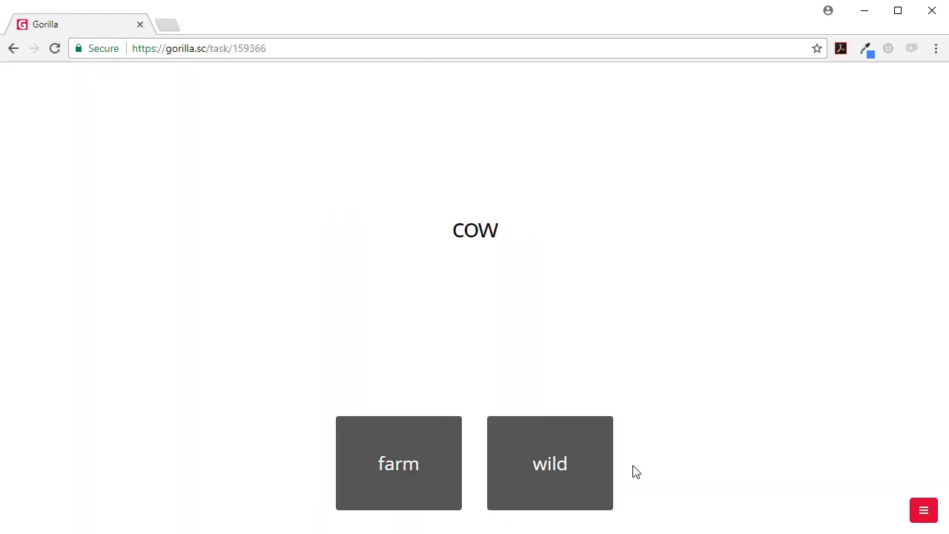
pyautogui.click(422, 489)
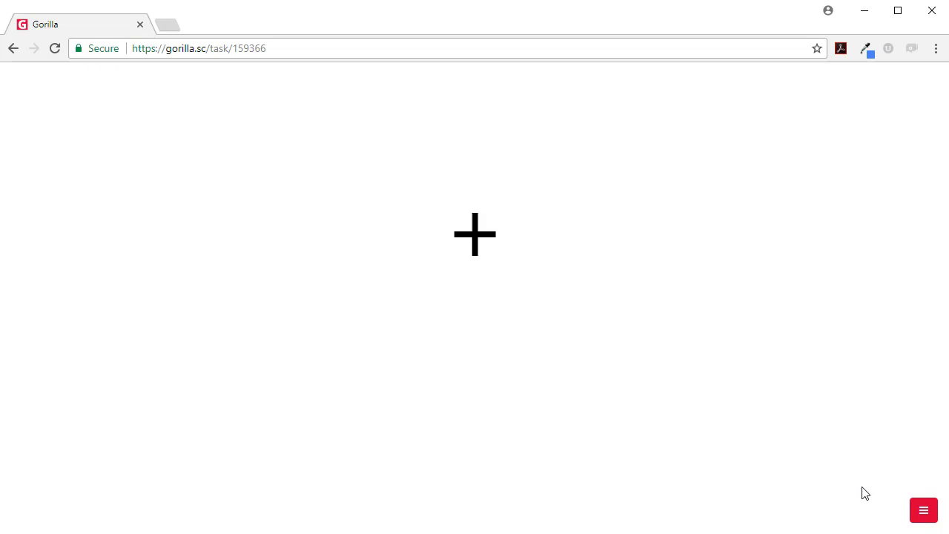
pyautogui.click(923, 510)
pyautogui.click(890, 482)
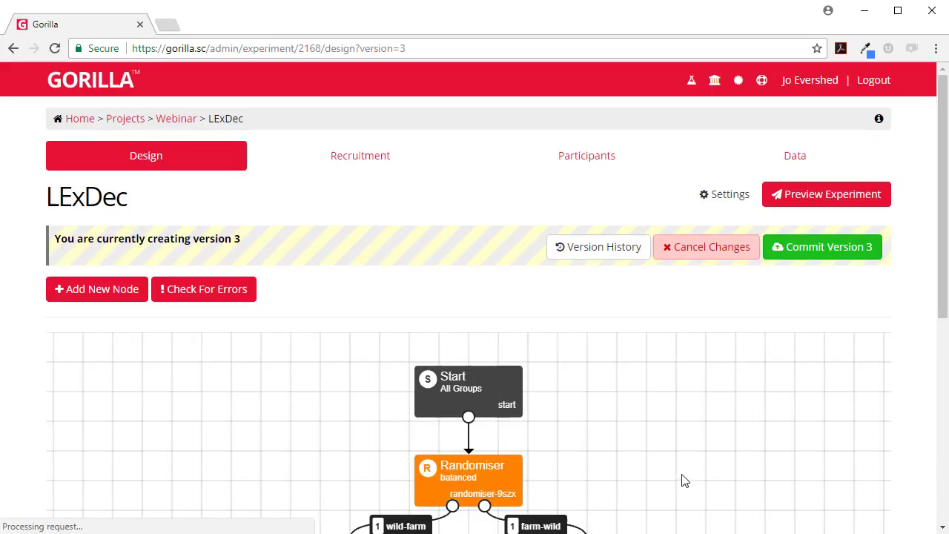
pyautogui.moveTo(682, 480); pyautogui.dragTo(667, 382)
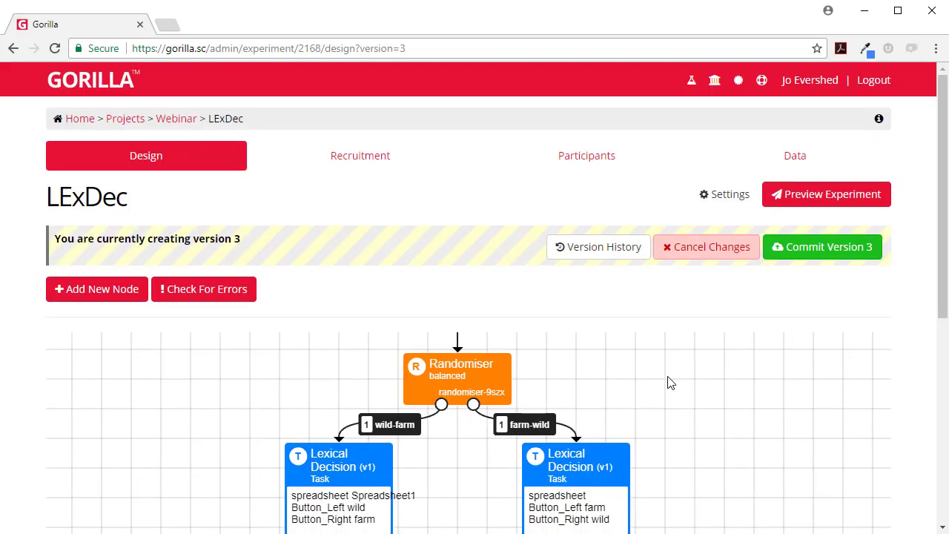